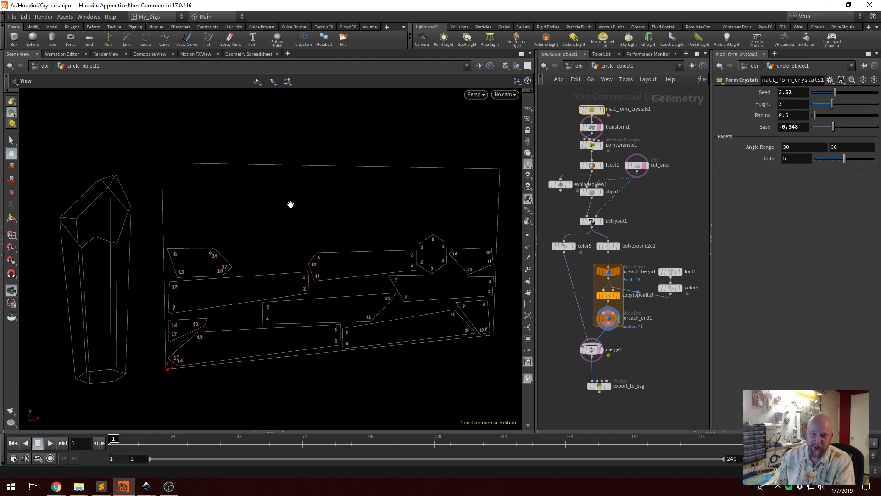
# - Set the seed of the matt_form_crystals1 node to 4.97
pyautogui.moveTo(191, 212); pyautogui.dragTo(258, 209, button='middle')
pyautogui.scroll(3, 74, 210)
pyautogui.scroll(2, 128, 207)
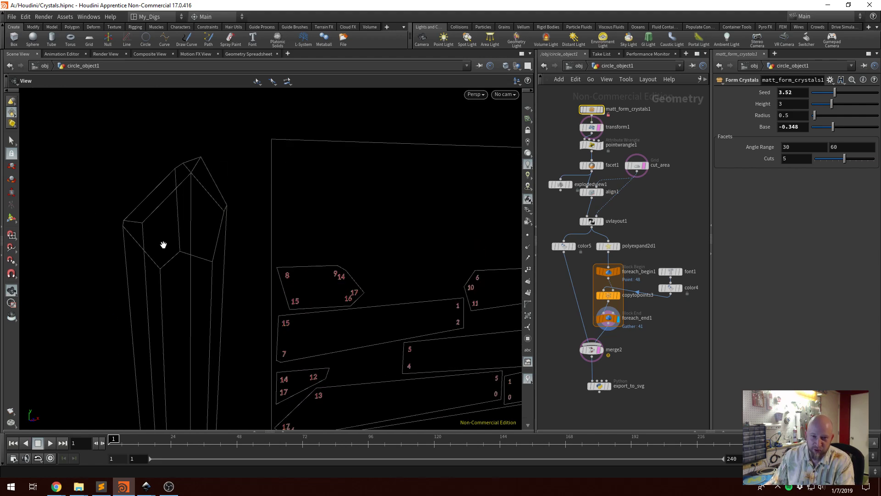
pyautogui.moveTo(183, 230); pyautogui.dragTo(243, 189)
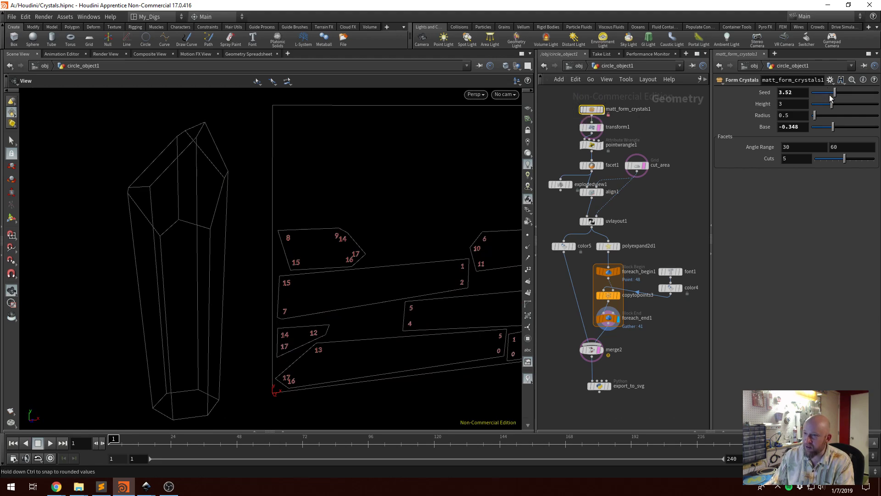
pyautogui.moveTo(829, 90); pyautogui.dragTo(844, 90)
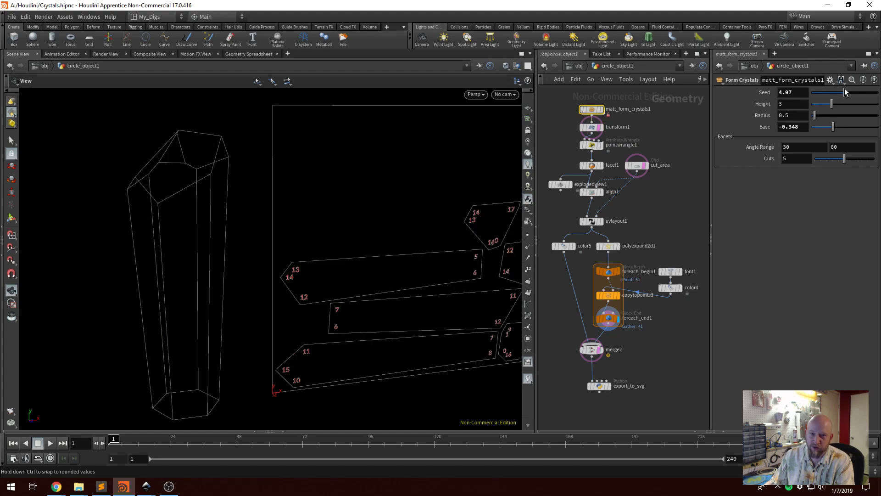
# - Examine the flattened crystal faces in the cut area and the matching edge numbers on each piece
pyautogui.moveTo(230, 198); pyautogui.dragTo(267, 211)
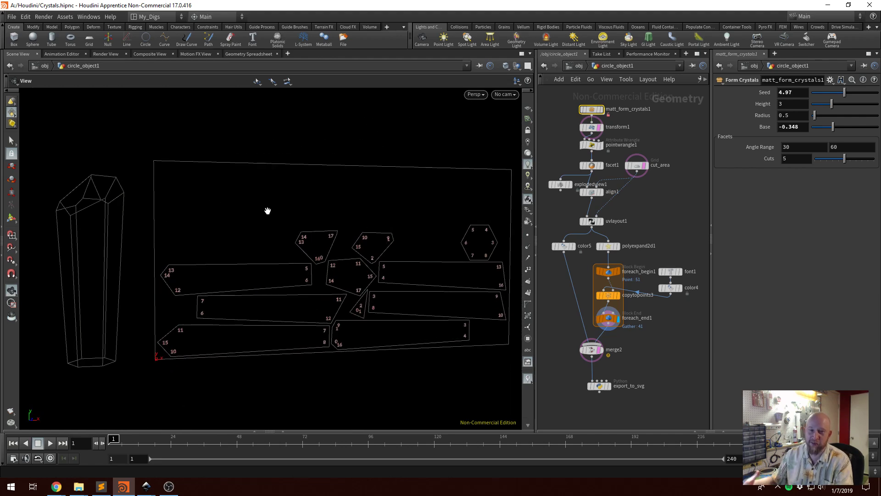
pyautogui.moveTo(279, 216); pyautogui.dragTo(269, 211, button='middle')
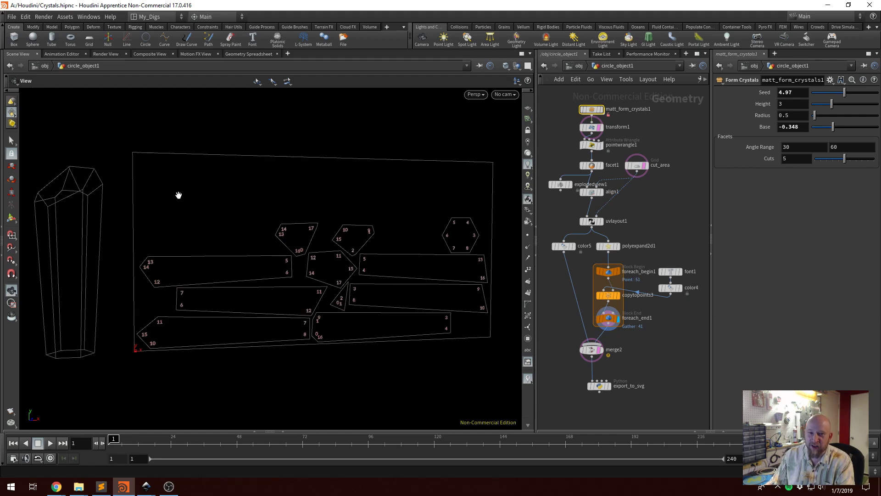
pyautogui.scroll(6, 478, 229)
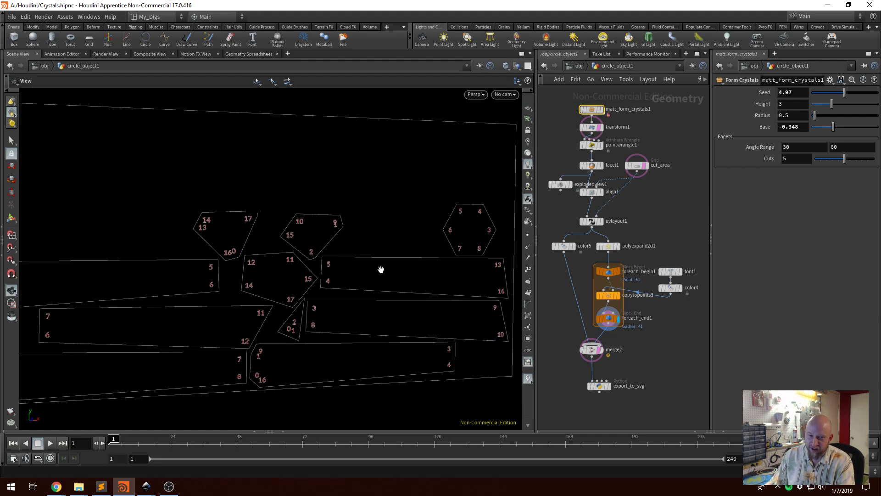
pyautogui.scroll(-2, 193, 232)
pyautogui.scroll(-3, 193, 231)
pyautogui.moveTo(191, 232); pyautogui.dragTo(337, 232, button='middle')
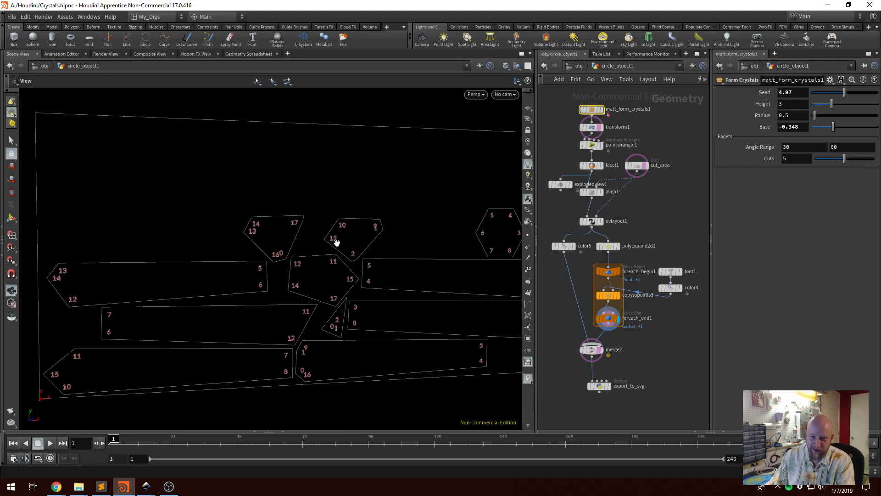
pyautogui.scroll(2, 213, 268)
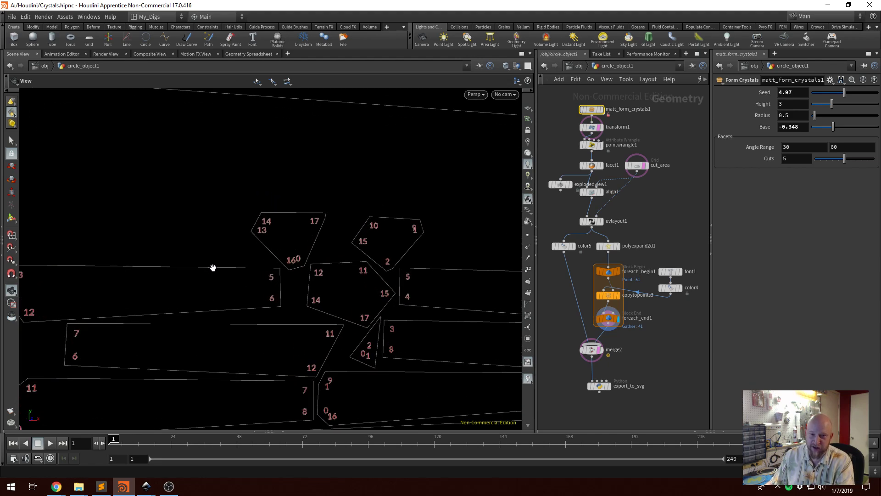
pyautogui.scroll(-2, 213, 267)
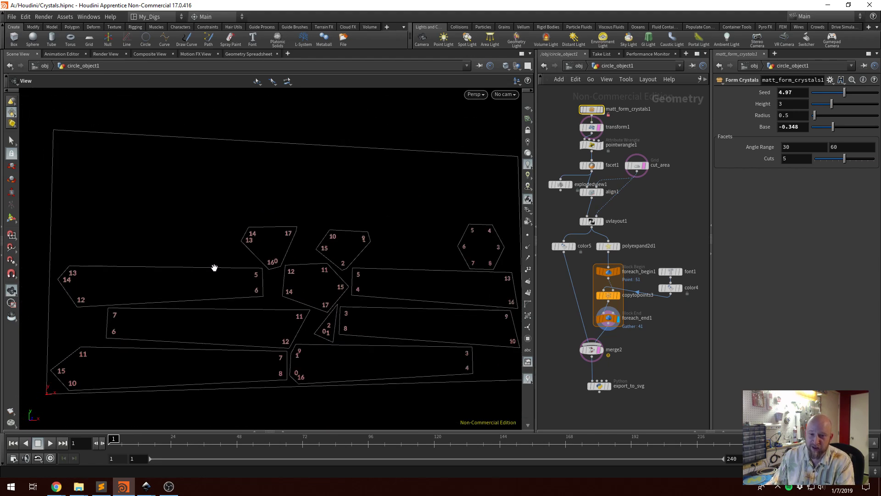
pyautogui.scroll(-1, 260, 278)
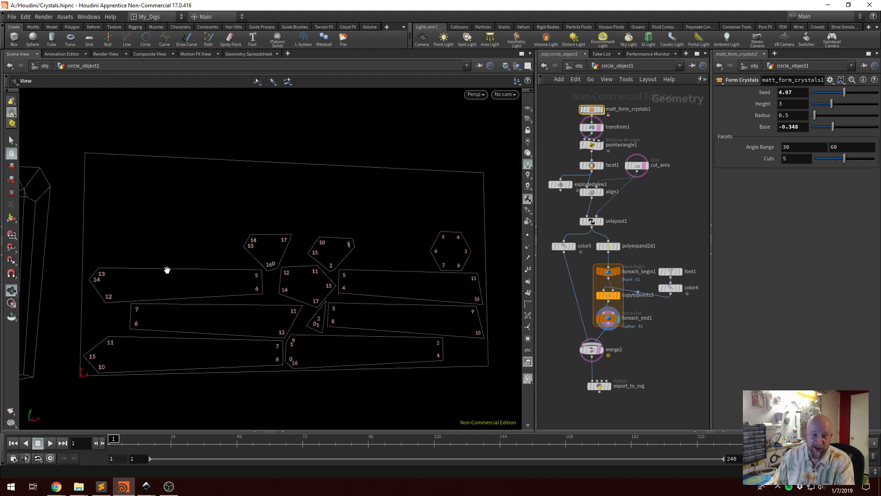
pyautogui.scroll(5, 118, 305)
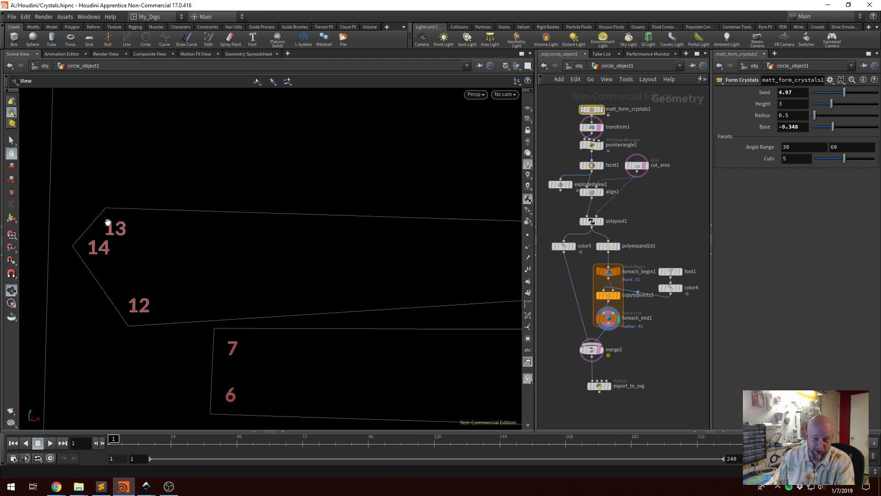
pyautogui.scroll(-2, 116, 268)
pyautogui.scroll(-5, 419, 236)
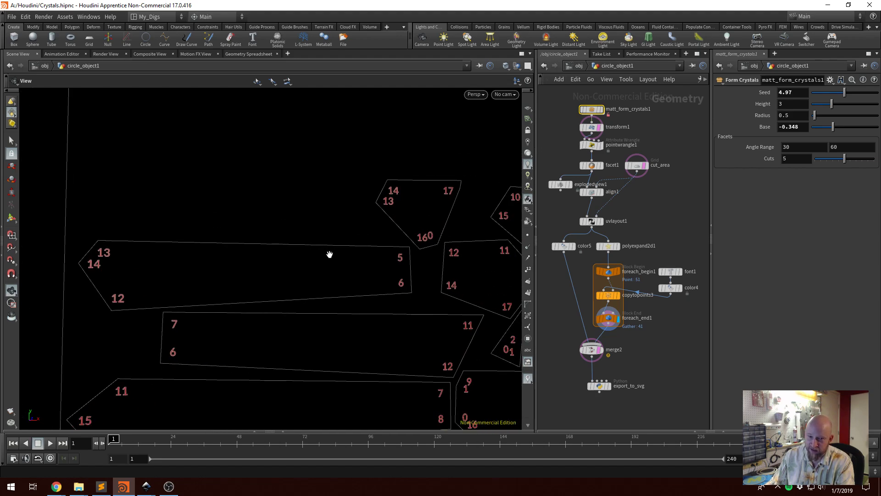
pyautogui.scroll(-1, 361, 252)
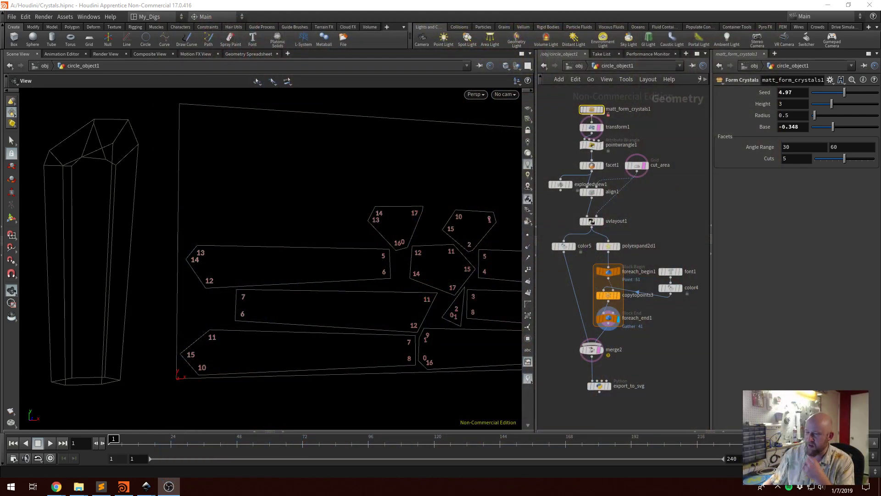
# - Set the seed of the matt_form_crystals1 node to 3.79 for a different crystal shape
pyautogui.moveTo(133, 171); pyautogui.dragTo(381, 157)
pyautogui.scroll(5, 614, 121)
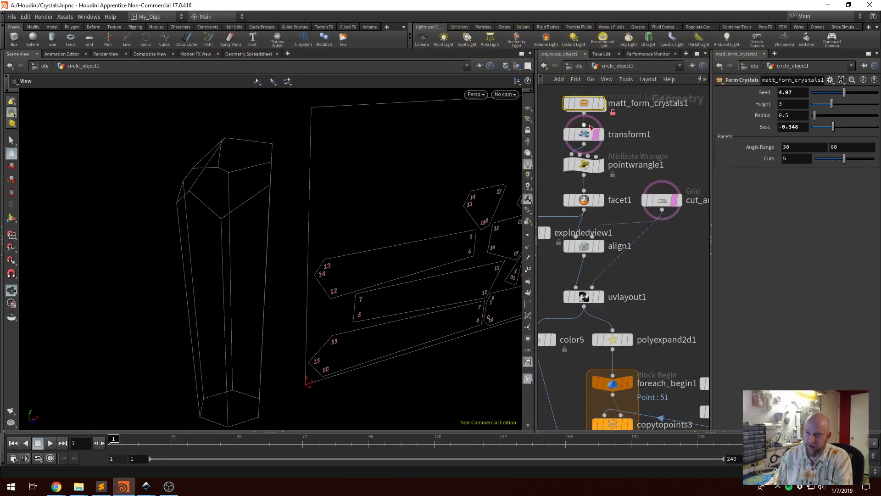
pyautogui.moveTo(621, 126); pyautogui.dragTo(661, 271, button='middle')
pyautogui.moveTo(599, 200)
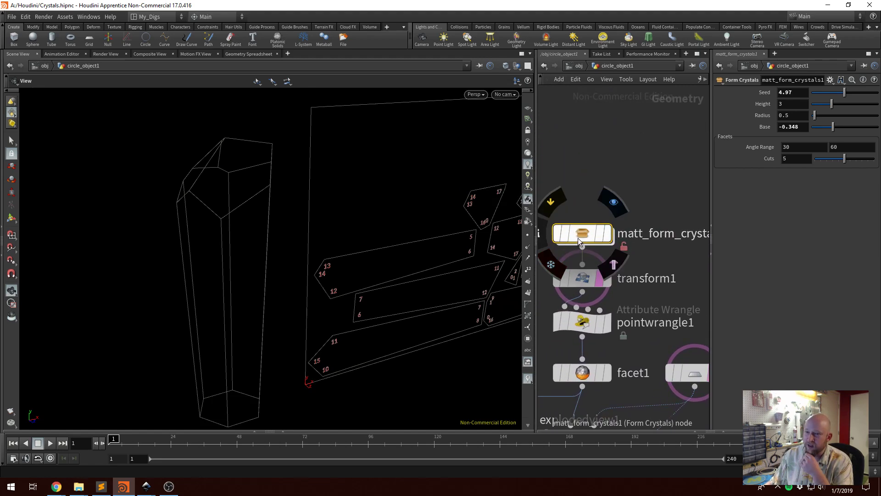
pyautogui.moveTo(840, 91)
pyautogui.mouseDown()
pyautogui.moveTo(821, 92)
pyautogui.moveTo(837, 95)
pyautogui.mouseUp()
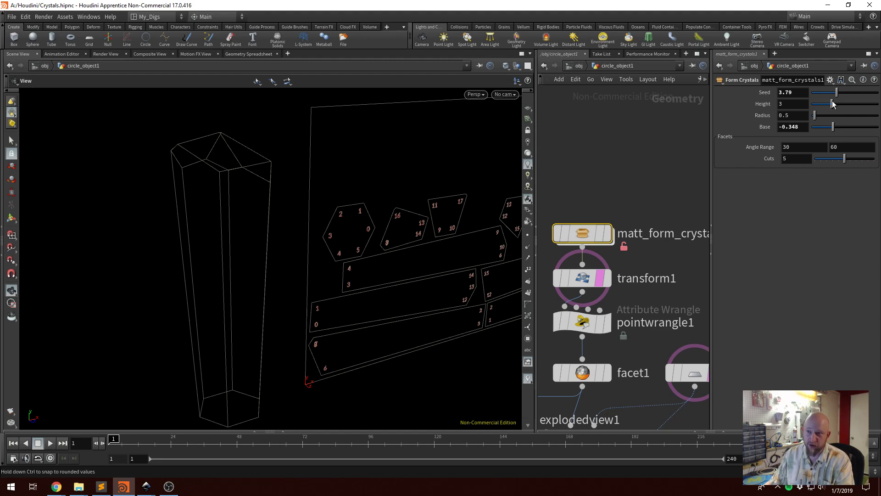
# - Set the crystal's height to 3.03 and its radius to .5
pyautogui.moveTo(830, 102); pyautogui.dragTo(815, 118)
pyautogui.write('.5')
pyautogui.press('Return')
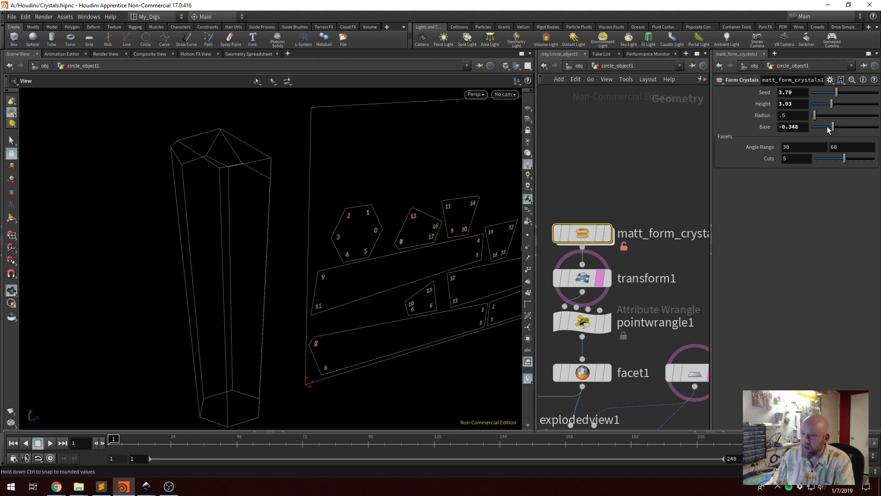
# - Try a base value of 0 on the crystal and settle on -0.28
pyautogui.moveTo(832, 125); pyautogui.dragTo(855, 127)
pyautogui.write('0')
pyautogui.press('Return')
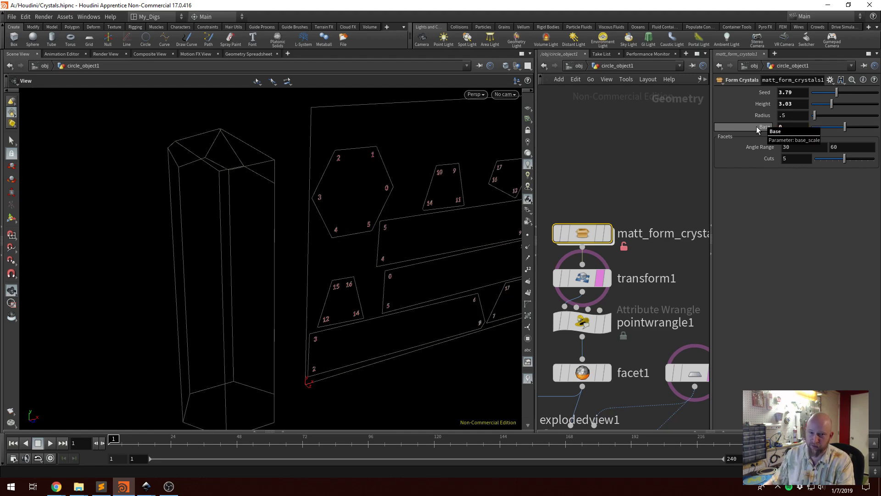
pyautogui.moveTo(841, 128); pyautogui.dragTo(836, 130)
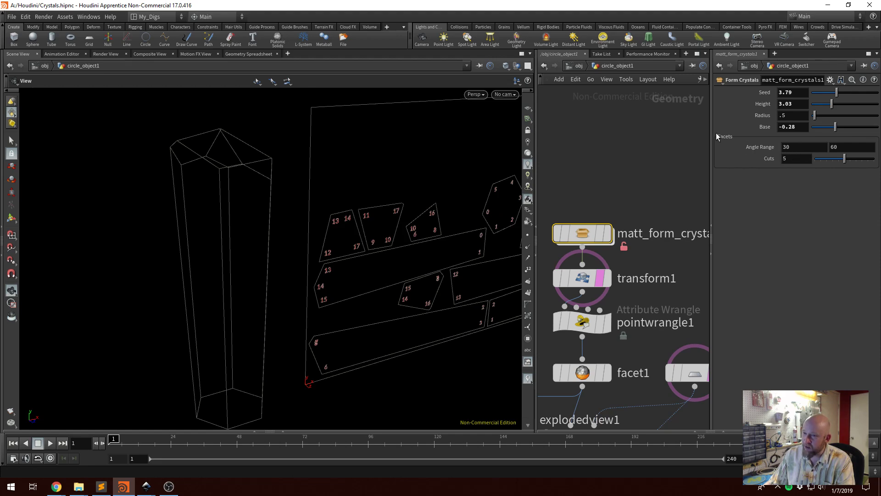
# - Set the upper limit of the facets' angle range to 104.4
pyautogui.middleClick(843, 148)
pyautogui.moveTo(845, 148)
pyautogui.mouseDown(button='middle')
pyautogui.moveTo(879, 148)
pyautogui.moveTo(842, 145)
pyautogui.moveTo(842, 132)
pyautogui.moveTo(877, 126)
pyautogui.moveTo(838, 147)
pyautogui.mouseUp(button='middle')
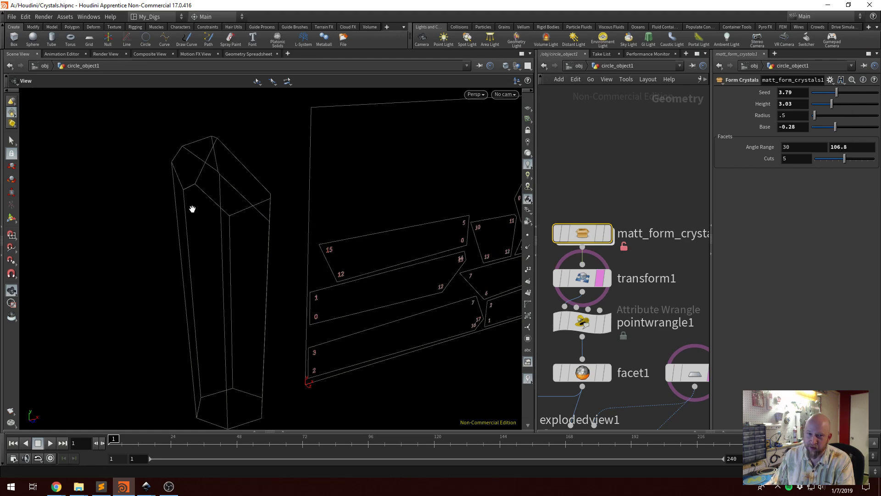
pyautogui.moveTo(150, 215); pyautogui.dragTo(232, 203)
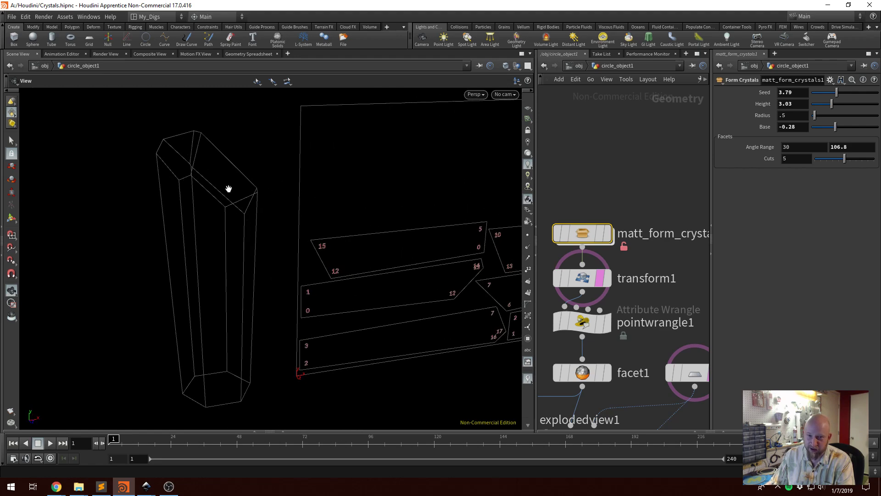
pyautogui.moveTo(838, 146)
pyautogui.mouseDown(button='middle')
pyautogui.moveTo(805, 148)
pyautogui.moveTo(858, 149)
pyautogui.moveTo(875, 166)
pyautogui.moveTo(847, 122)
pyautogui.moveTo(782, 113)
pyautogui.moveTo(849, 113)
pyautogui.moveTo(851, 151)
pyautogui.mouseUp(button='middle')
# - Inspect the reshaped wireframe crystal and its updated numbered cut layout, including the small facet at the tip
pyautogui.scroll(-2, 303, 199)
pyautogui.moveTo(326, 209); pyautogui.dragTo(203, 196, button='middle')
pyautogui.moveTo(437, 241); pyautogui.dragTo(451, 258)
pyautogui.scroll(-1, 340, 276)
pyautogui.moveTo(272, 265); pyautogui.dragTo(423, 266, button='middle')
pyautogui.scroll(4, 259, 217)
pyautogui.moveTo(176, 224); pyautogui.dragTo(193, 228, button='middle')
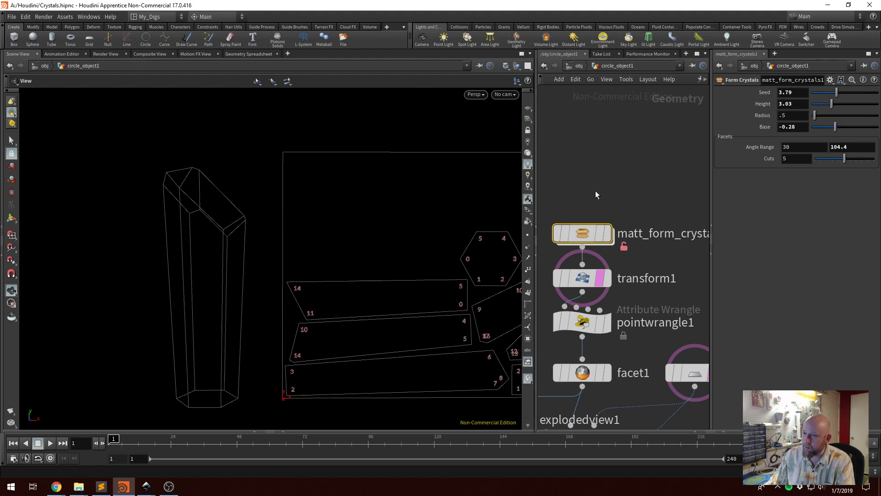
pyautogui.scroll(1, 221, 210)
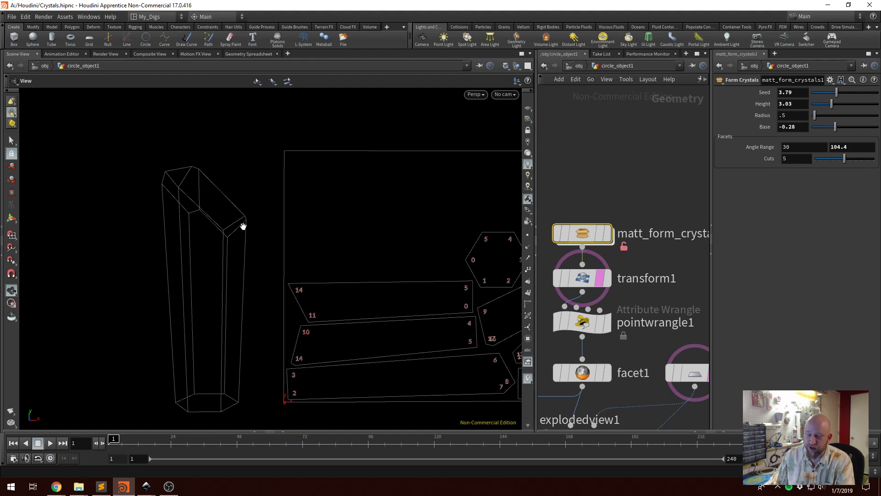
# - Open the internal network of matt_form_crystals1 and view the shaded crystal up close
pyautogui.doubleClick(576, 241)
pyautogui.scroll(-3, 612, 173)
pyautogui.scroll(2, 609, 177)
pyautogui.scroll(-2, 563, 202)
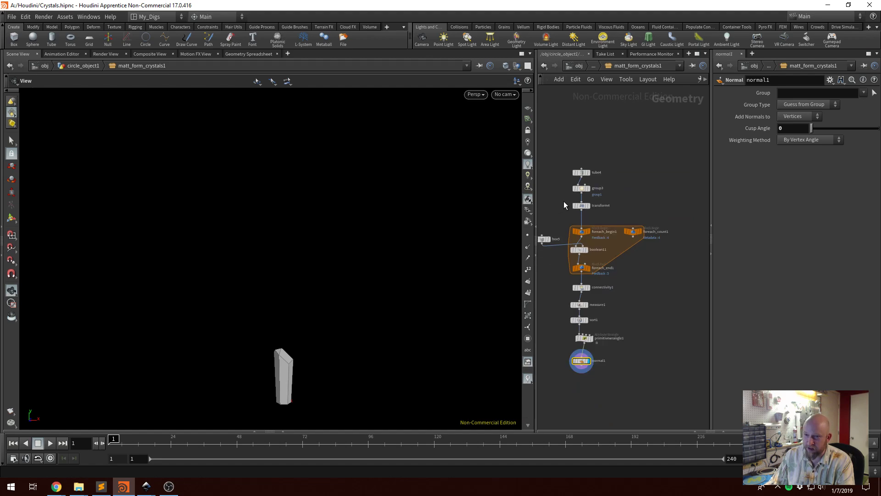
pyautogui.scroll(3, 281, 401)
pyautogui.scroll(3, 316, 242)
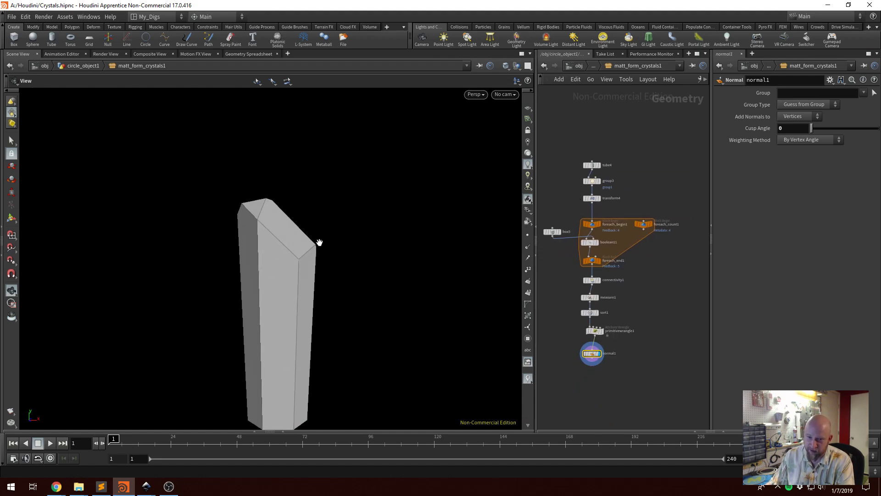
pyautogui.scroll(-3, 305, 237)
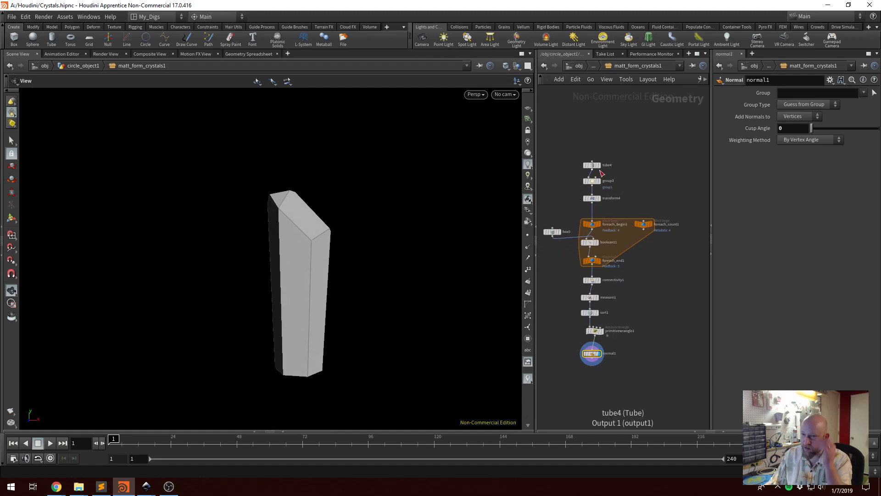
# - Display the base shape from tube4, followed by the tapered shape from transform4
pyautogui.scroll(4, 596, 198)
pyautogui.scroll(-3, 596, 198)
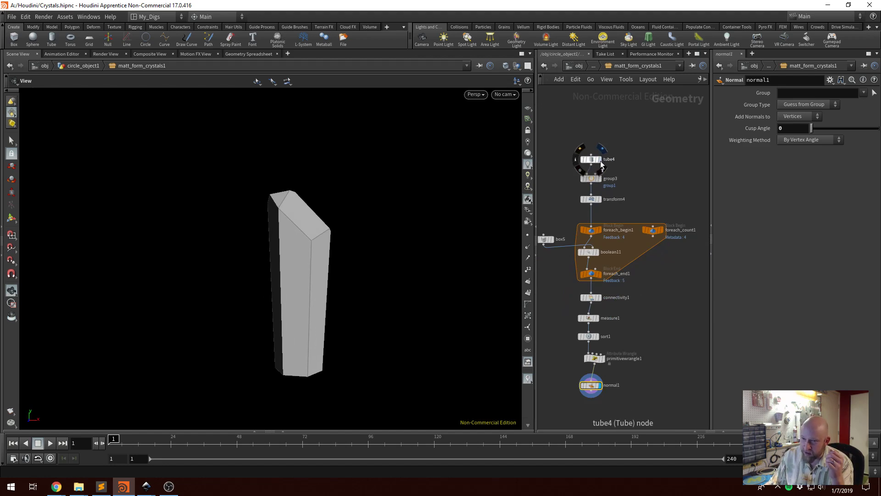
pyautogui.click(600, 161)
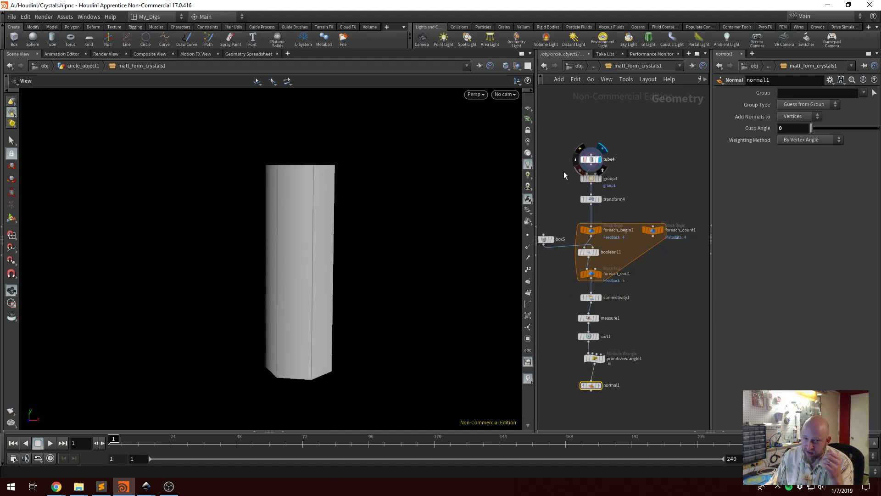
pyautogui.click(599, 199)
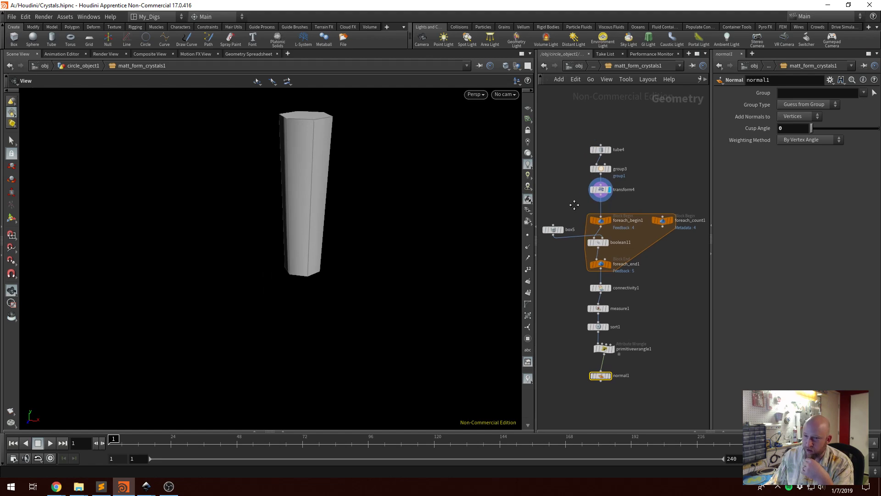
# - Display the cut crystal from foreach_end1, followed by the final output from normal1
pyautogui.scroll(2, 564, 238)
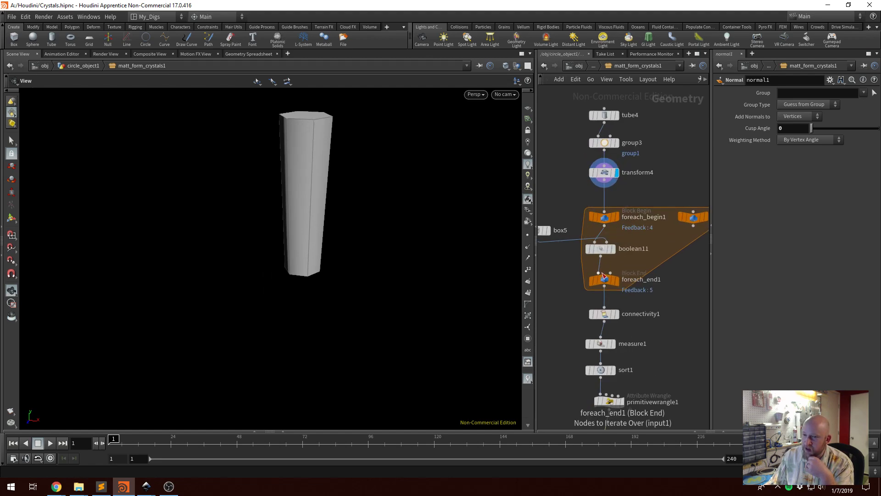
pyautogui.moveTo(618, 283)
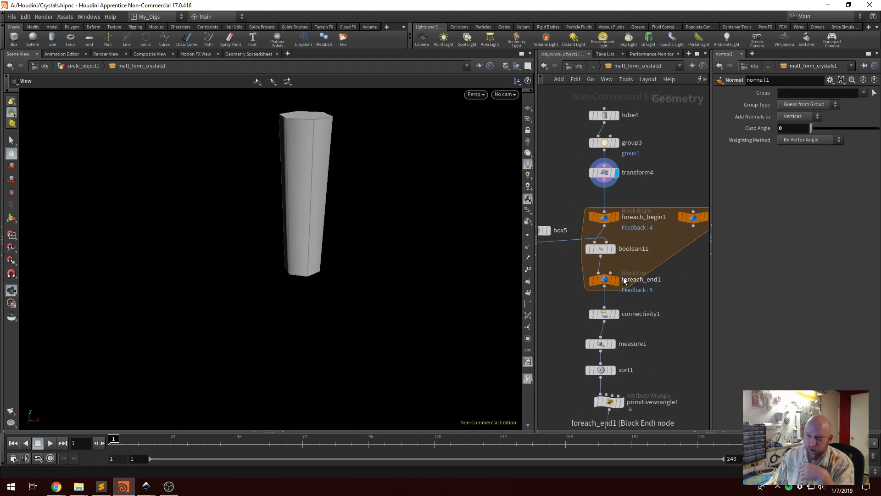
pyautogui.click(618, 283)
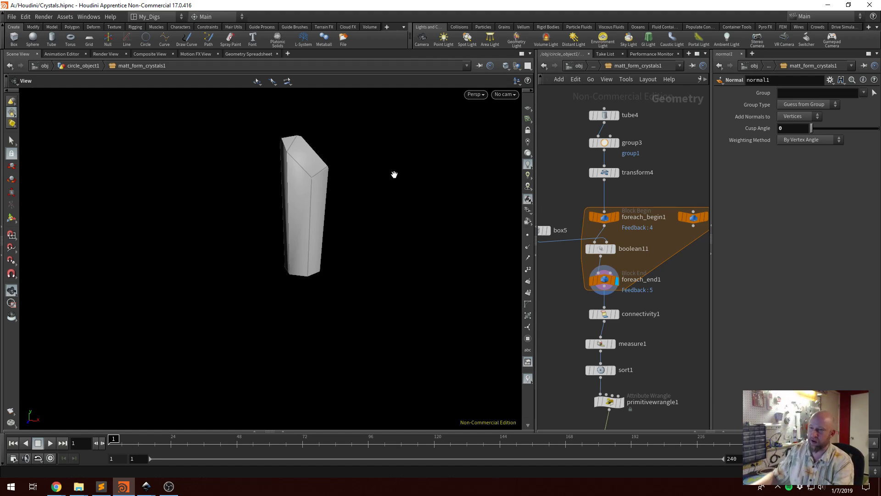
pyautogui.moveTo(633, 347); pyautogui.dragTo(667, 298, button='middle')
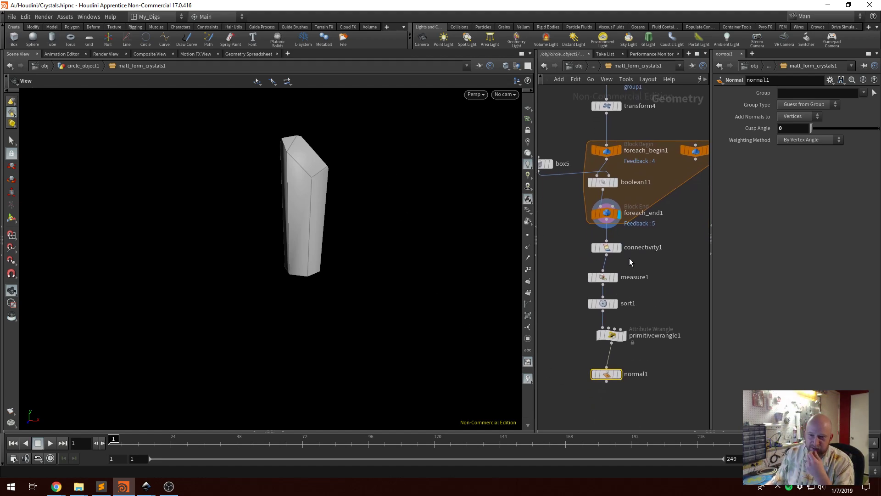
pyautogui.moveTo(611, 262)
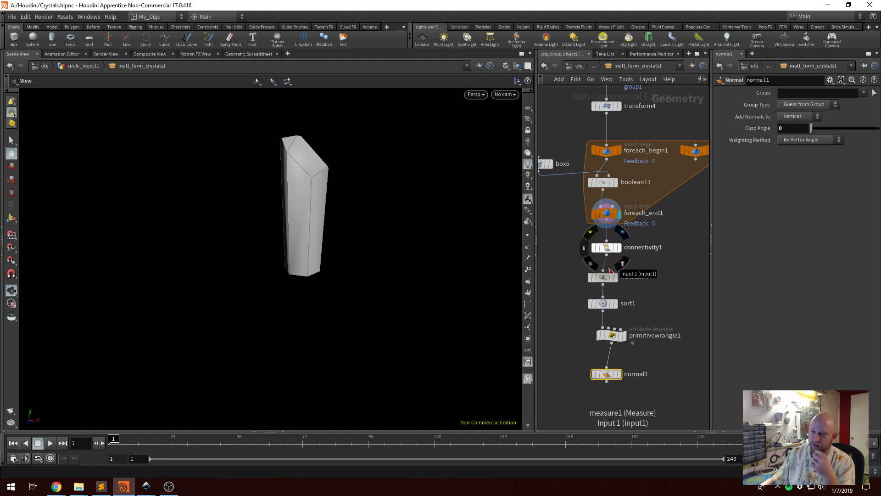
pyautogui.click(619, 374)
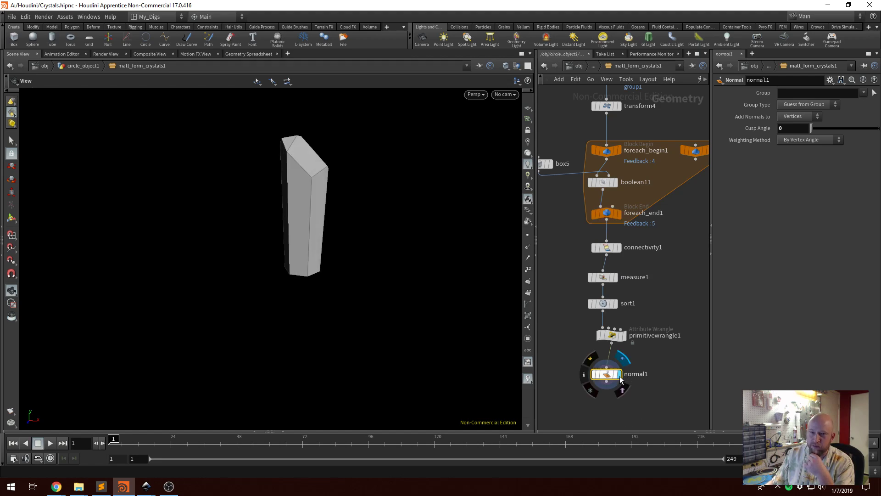
# - Return to the parent circle_object1 network and view the complete numbered cut layout
pyautogui.press('u')
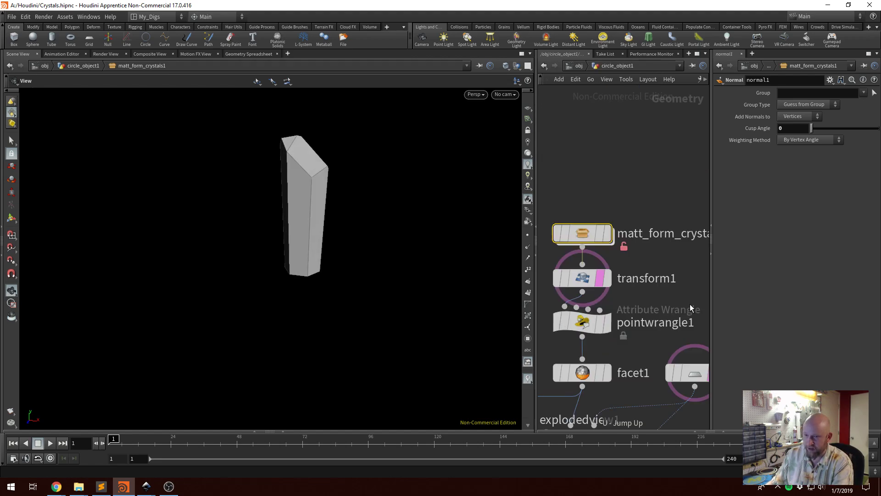
pyautogui.scroll(-4, 646, 260)
pyautogui.moveTo(666, 287); pyautogui.dragTo(656, 201, button='middle')
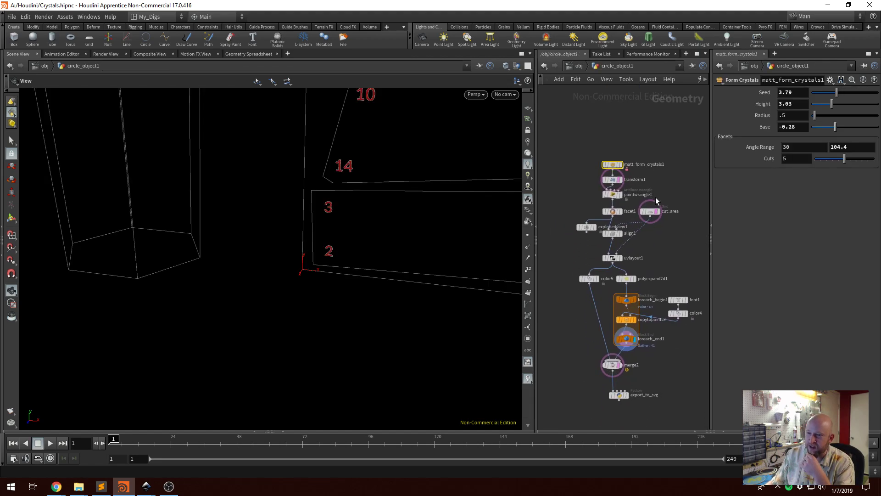
pyautogui.scroll(-8, 280, 177)
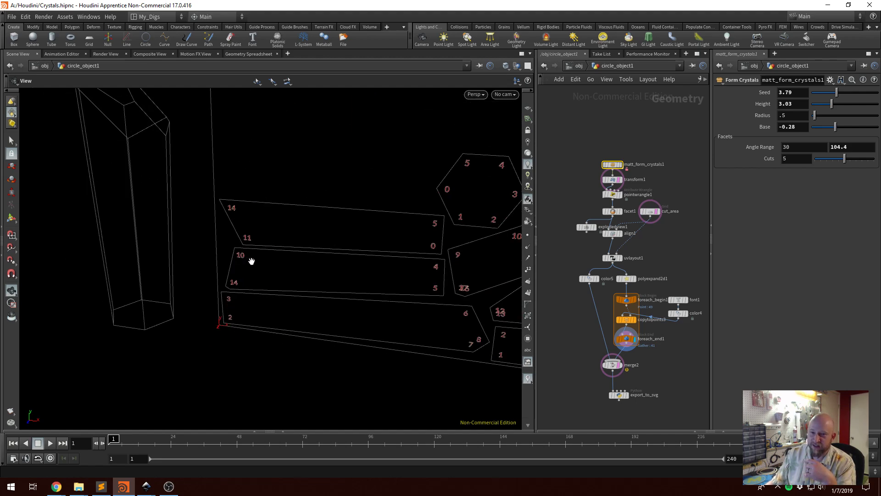
pyautogui.moveTo(317, 216); pyautogui.dragTo(314, 187)
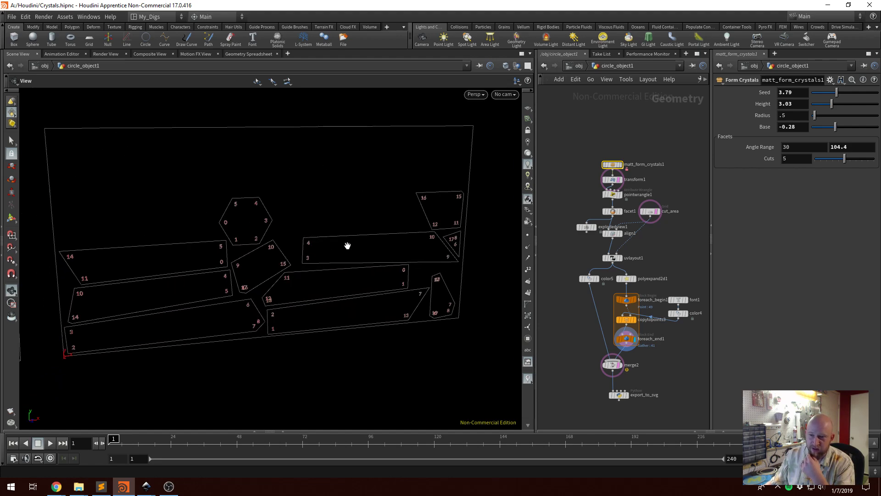
pyautogui.scroll(3, 605, 229)
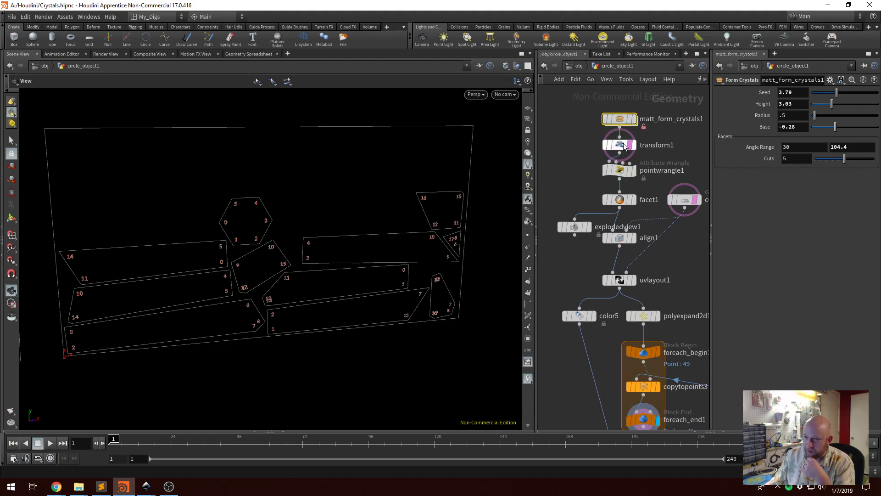
# - Display the shaded crystal from transform1 beside the cut layout, and show the code of pointwrangle1
pyautogui.moveTo(612, 291); pyautogui.dragTo(609, 262, button='middle')
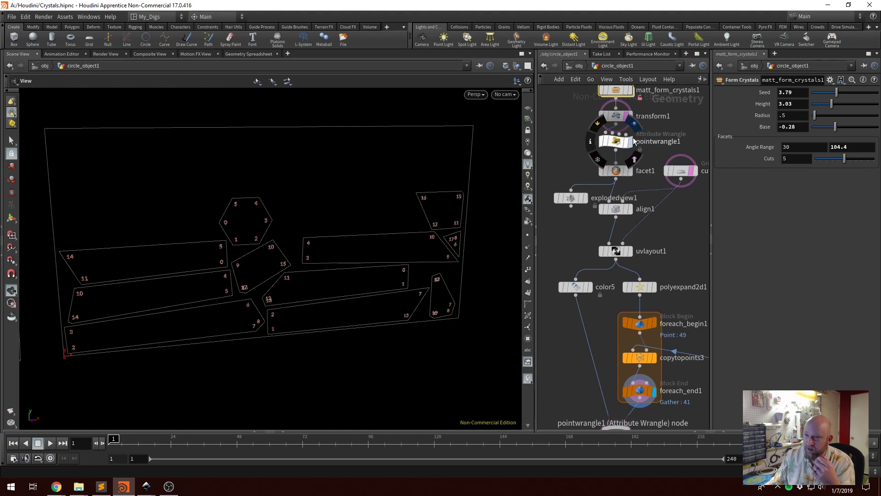
pyautogui.click(629, 116)
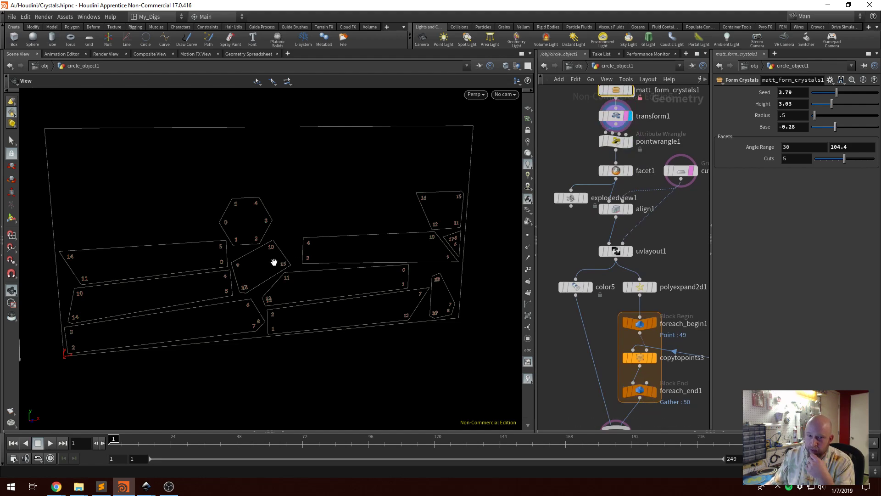
pyautogui.scroll(-2, 183, 261)
pyautogui.moveTo(183, 261); pyautogui.dragTo(441, 184)
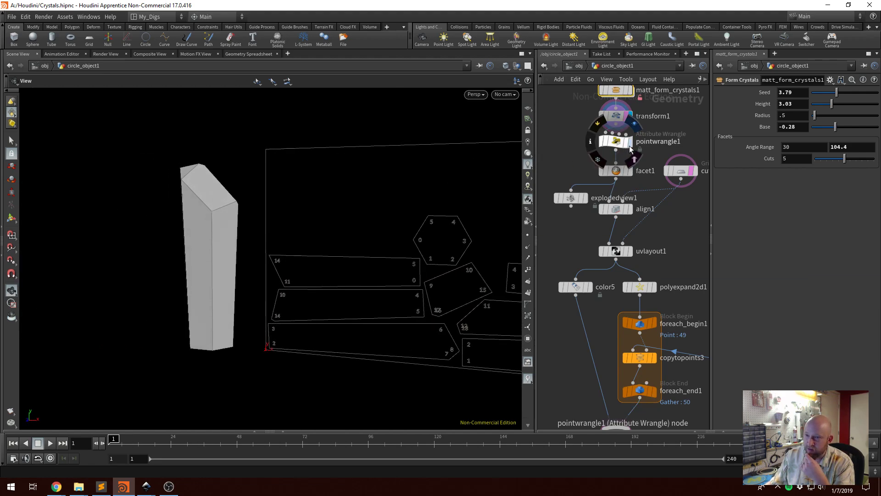
pyautogui.click(622, 143)
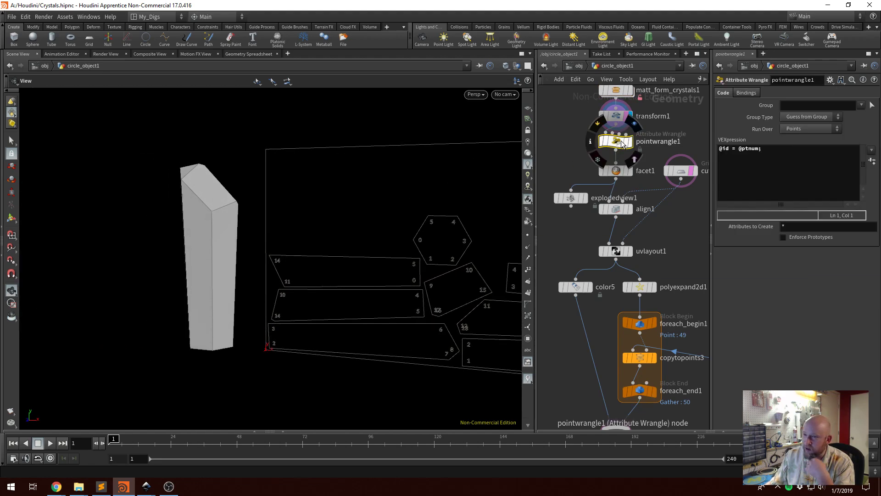
# - Show the settings of facet1 and display its crystal output up close
pyautogui.click(619, 171)
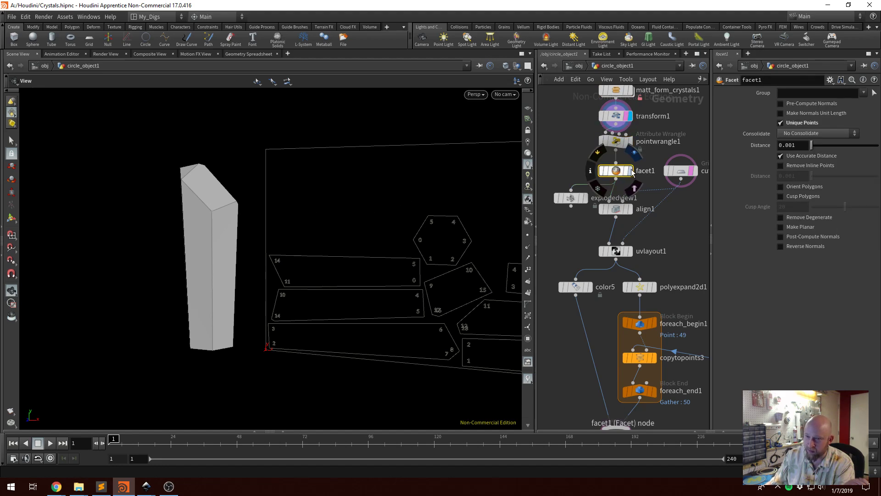
pyautogui.click(632, 171)
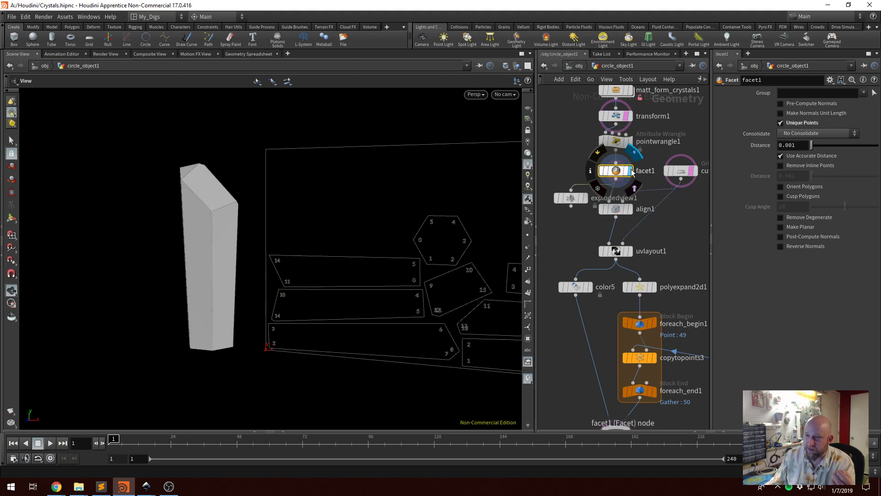
pyautogui.moveTo(197, 219)
pyautogui.mouseDown()
pyautogui.moveTo(200, 201)
pyautogui.moveTo(188, 203)
pyautogui.moveTo(216, 224)
pyautogui.moveTo(207, 207)
pyautogui.mouseUp()
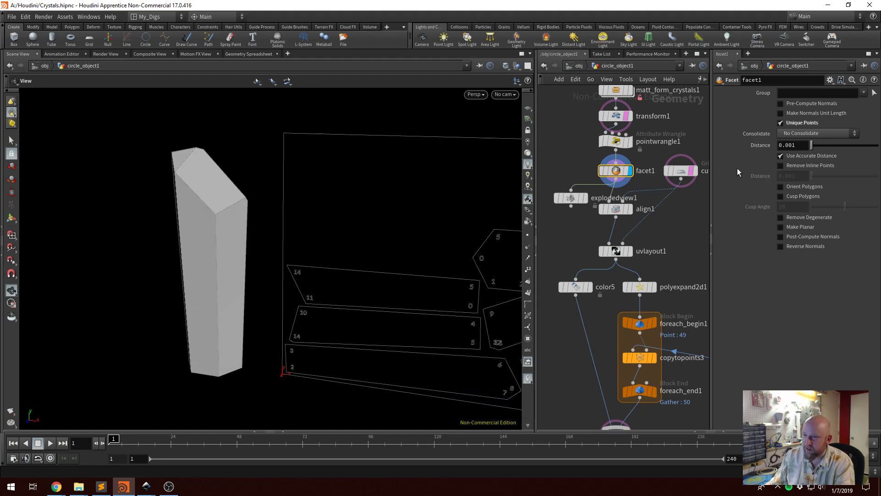
# - Display the separated crystal faces from explodedview1 and reduce the explosion scale to 0.179
pyautogui.moveTo(568, 201)
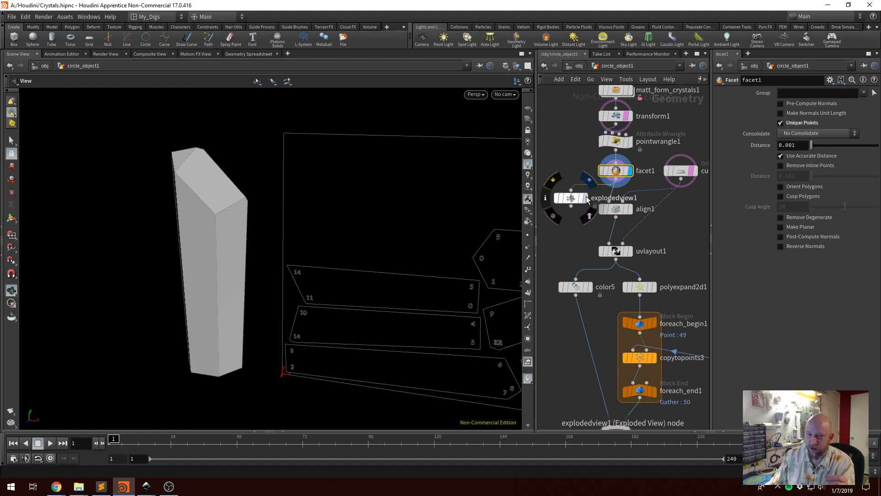
pyautogui.click(584, 198)
pyautogui.moveTo(291, 174); pyautogui.dragTo(264, 225)
pyautogui.click(581, 197)
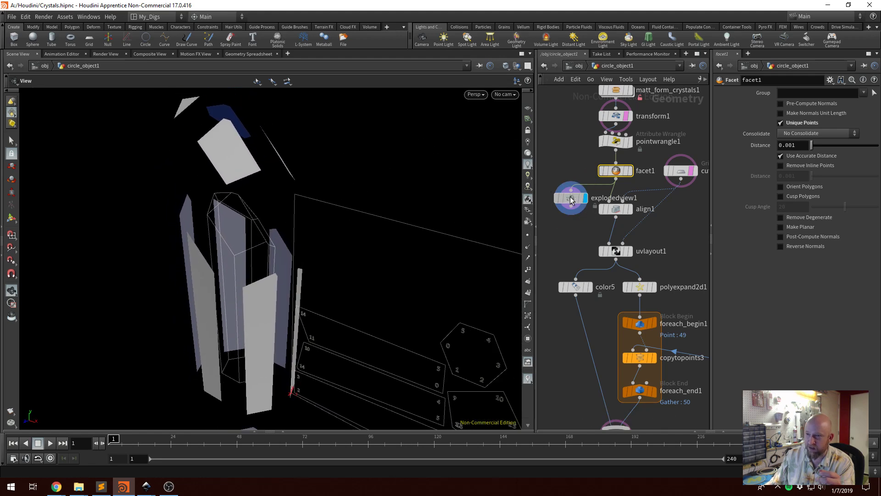
pyautogui.moveTo(844, 105); pyautogui.dragTo(823, 106)
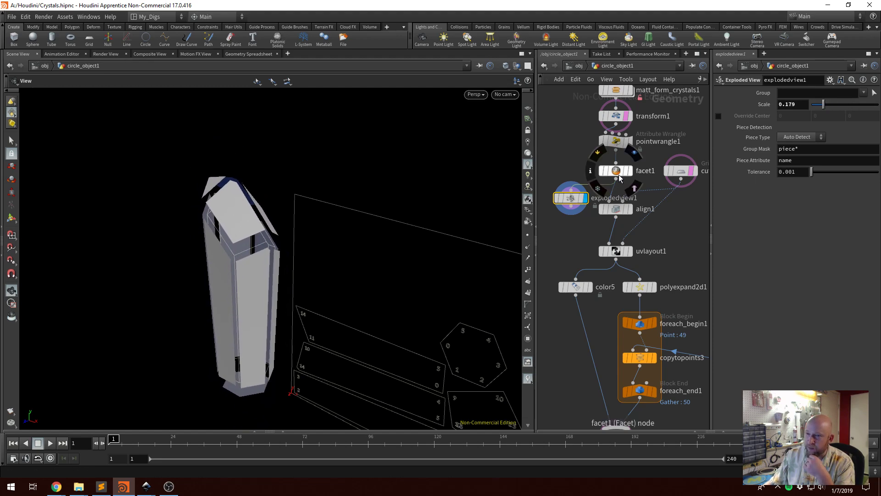
# - Show the settings of align1 and inspect its rotated crystal faces from several angles
pyautogui.click(617, 208)
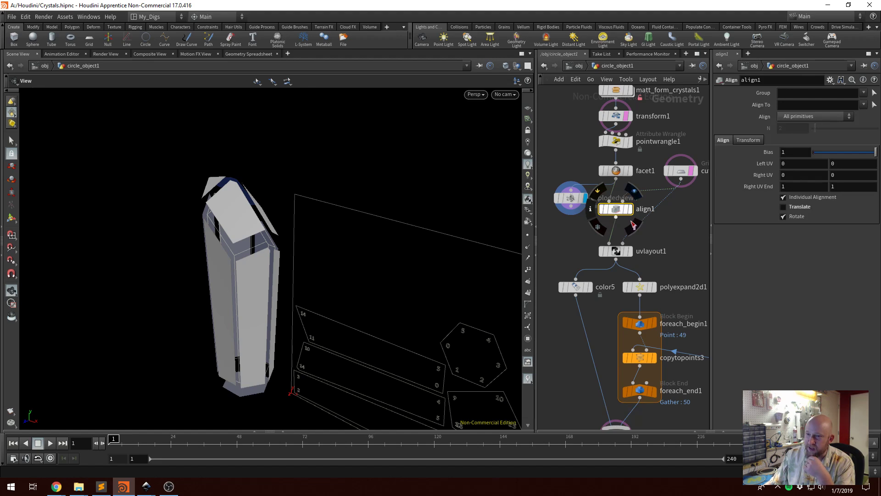
pyautogui.click(631, 214)
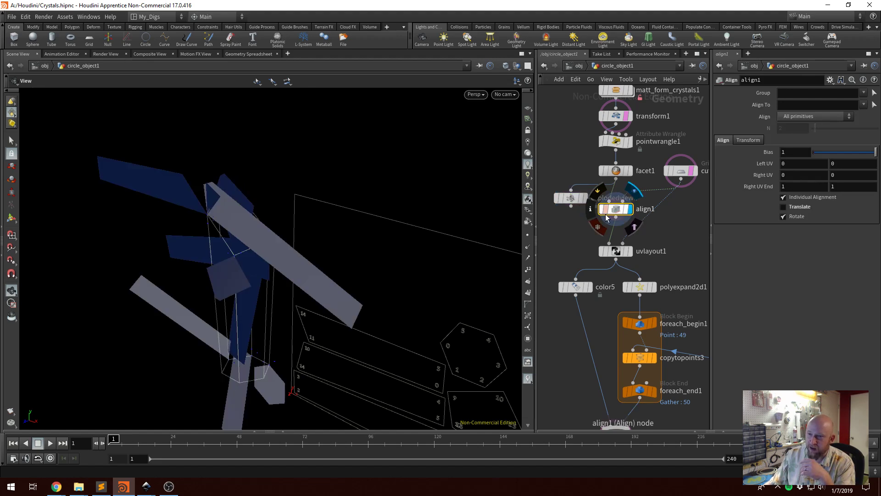
pyautogui.moveTo(309, 254); pyautogui.dragTo(325, 209)
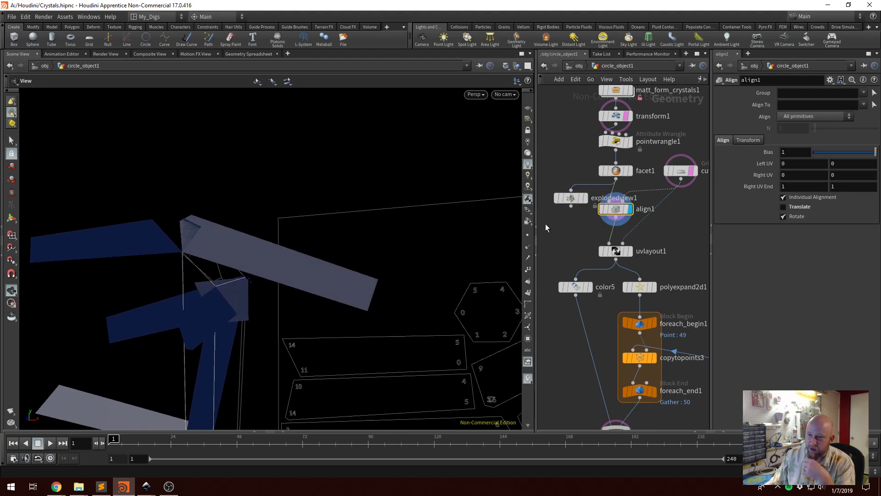
pyautogui.scroll(-2, 230, 281)
pyautogui.moveTo(200, 308); pyautogui.dragTo(254, 298)
pyautogui.moveTo(255, 297); pyautogui.dragTo(228, 242, button='middle')
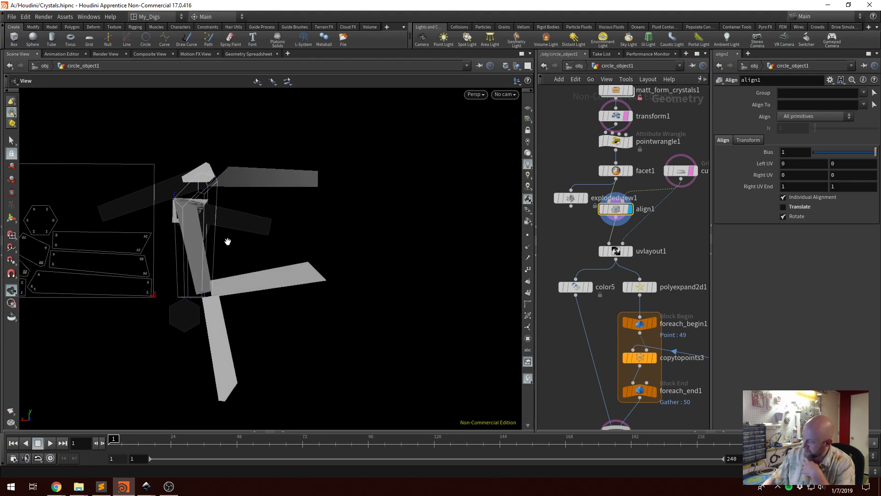
# - Switch the viewport to the front view and frame the aligned faces together with the cut layout
pyautogui.hotkey('space', '3')
pyautogui.moveTo(228, 241); pyautogui.dragTo(269, 135, button='right')
pyautogui.moveTo(269, 136); pyautogui.dragTo(260, 165, button='middle')
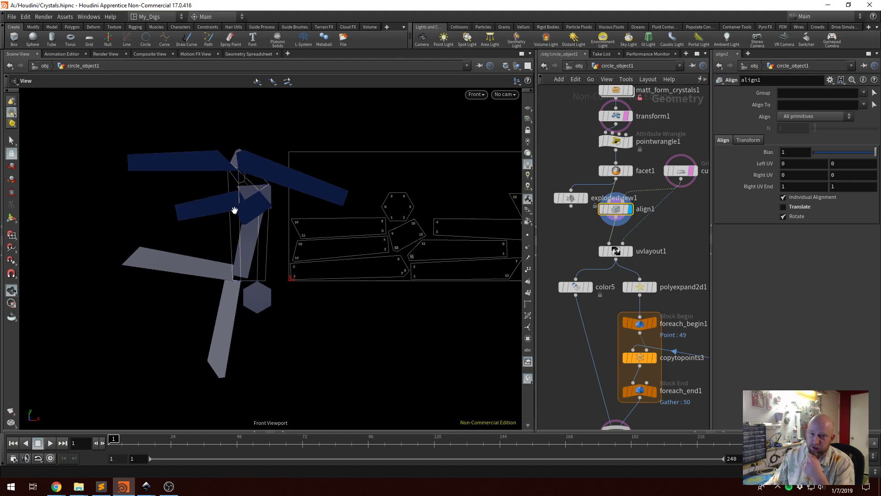
pyautogui.scroll(-2, 638, 196)
pyautogui.moveTo(655, 193); pyautogui.dragTo(642, 168, button='middle')
pyautogui.scroll(3, 620, 180)
pyautogui.moveTo(627, 232)
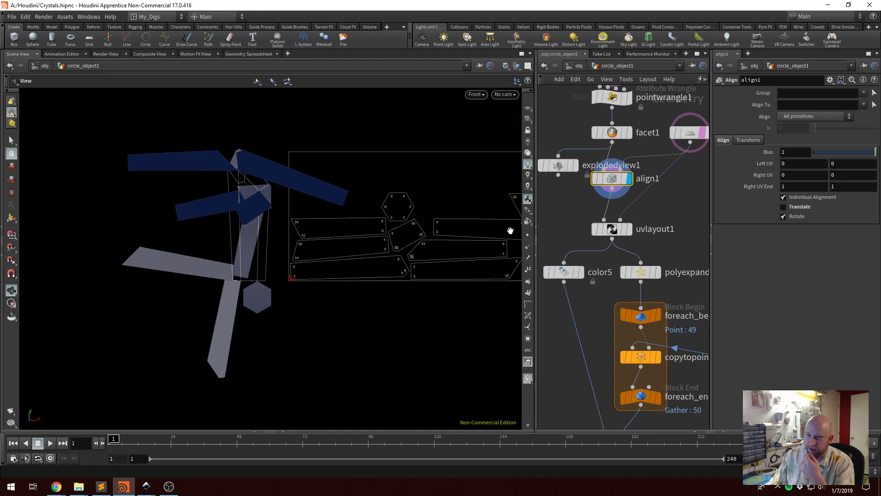
pyautogui.moveTo(305, 216); pyautogui.dragTo(248, 197, button='middle')
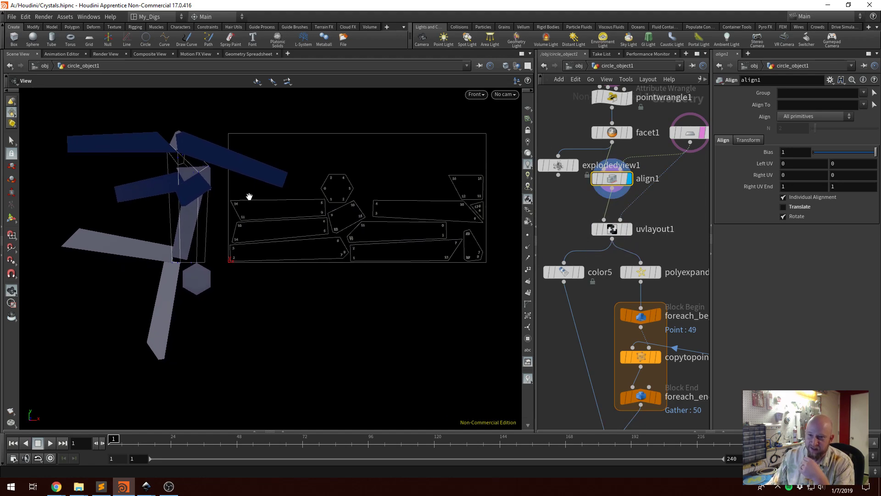
# - Display the packed flat pieces from uvlayout1 up close and point out its UV attribute setting
pyautogui.moveTo(602, 228)
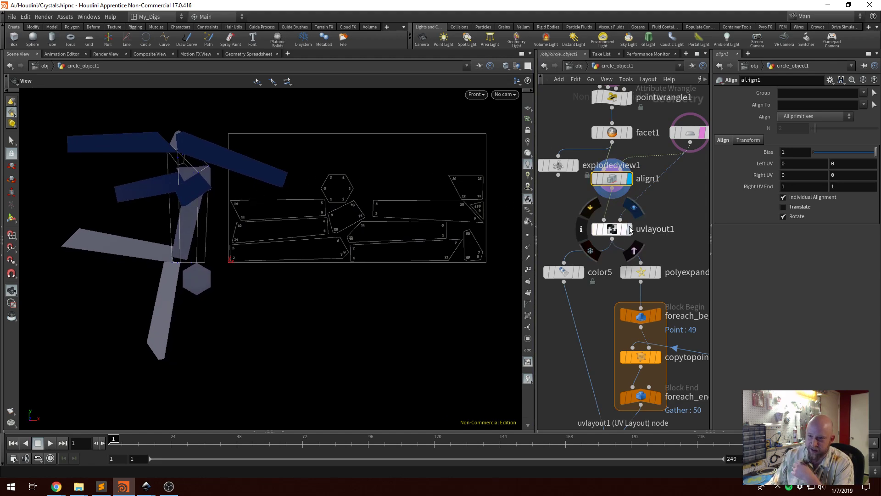
pyautogui.click(611, 229)
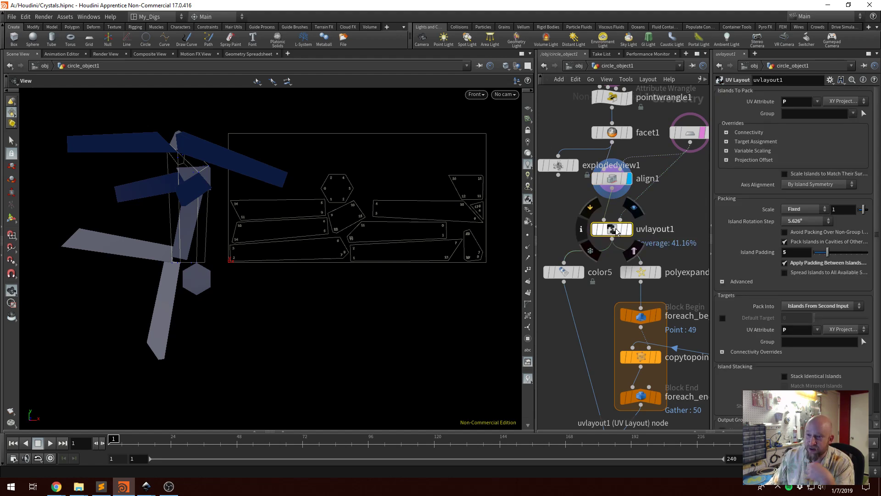
pyautogui.click(629, 230)
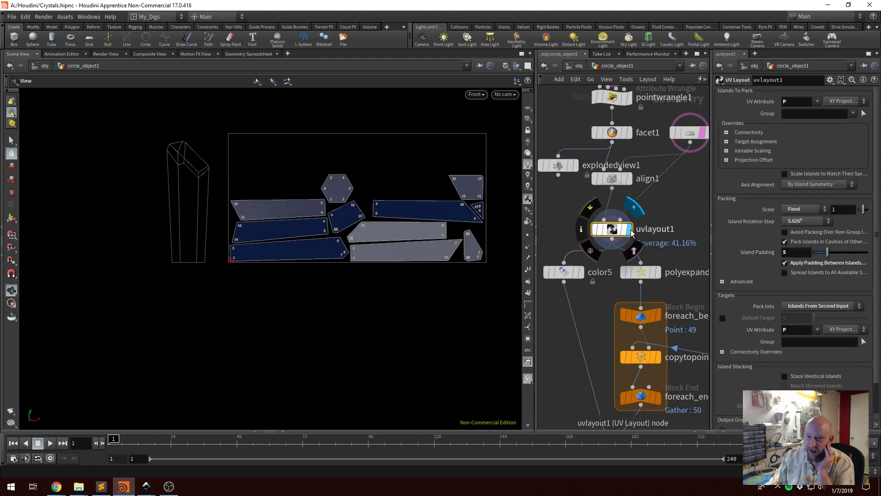
pyautogui.scroll(4, 225, 198)
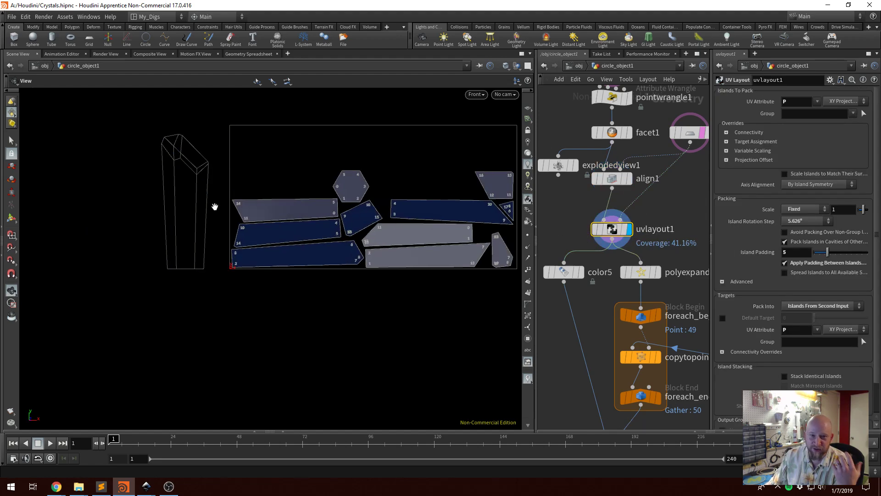
pyautogui.moveTo(233, 194); pyautogui.dragTo(134, 271, button='middle')
pyautogui.scroll(2, 104, 252)
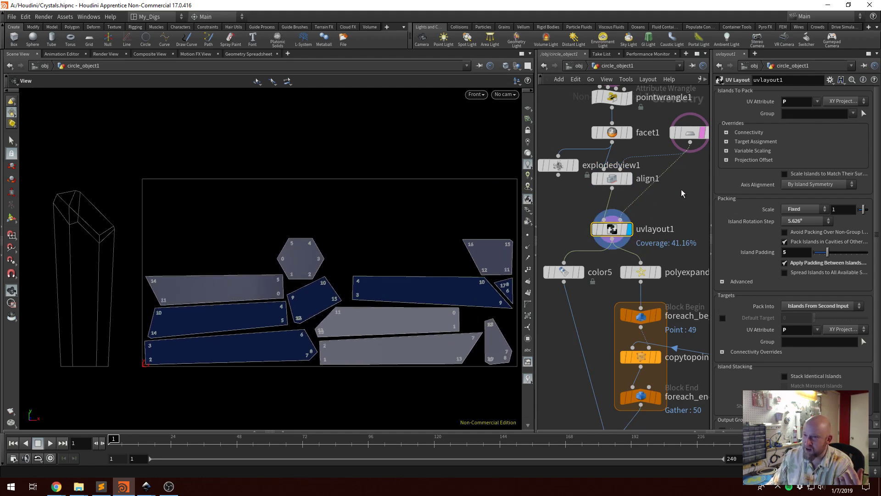
pyautogui.click(796, 101)
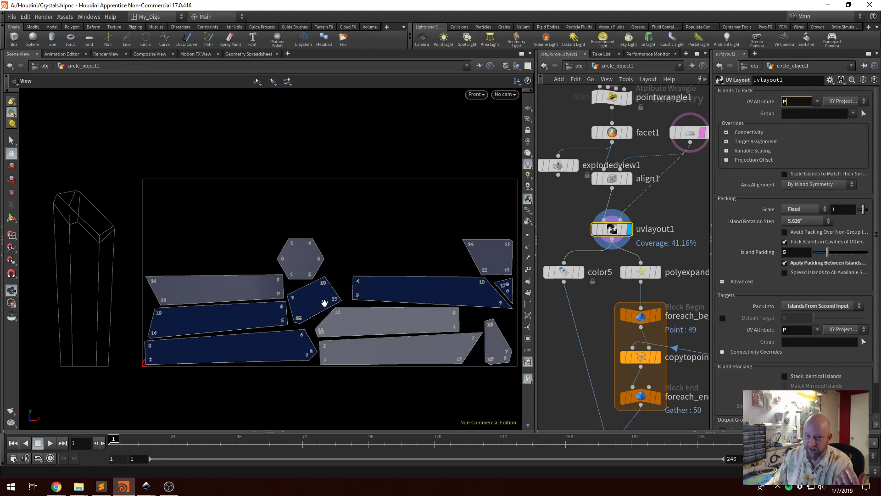
pyautogui.moveTo(320, 273); pyautogui.dragTo(282, 228, button='middle')
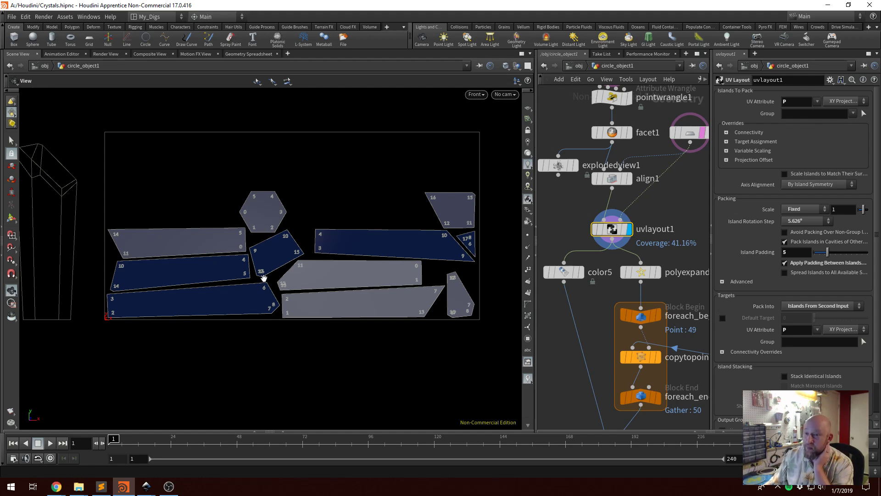
# - Show the settings of the cut_area grid that bounds the packed pieces, and review the nodes down to export_to_svg
pyautogui.moveTo(653, 172); pyautogui.dragTo(632, 205, button='middle')
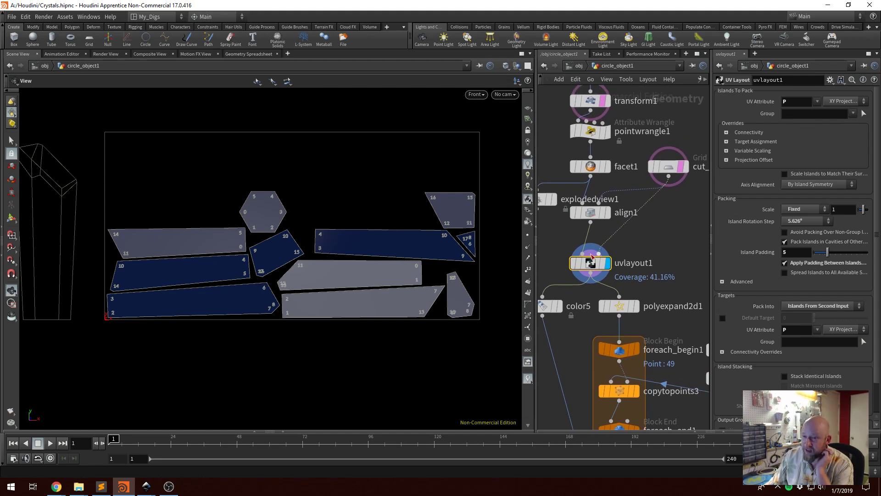
pyautogui.click(668, 166)
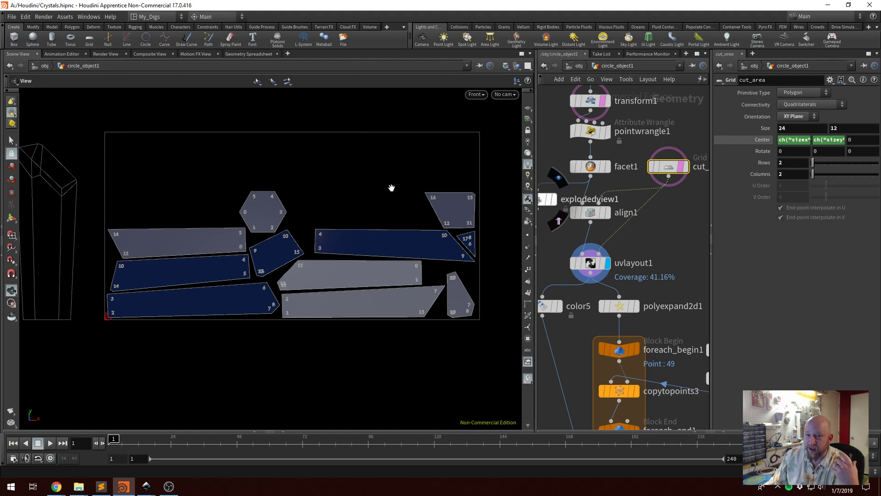
pyautogui.scroll(-1, 239, 215)
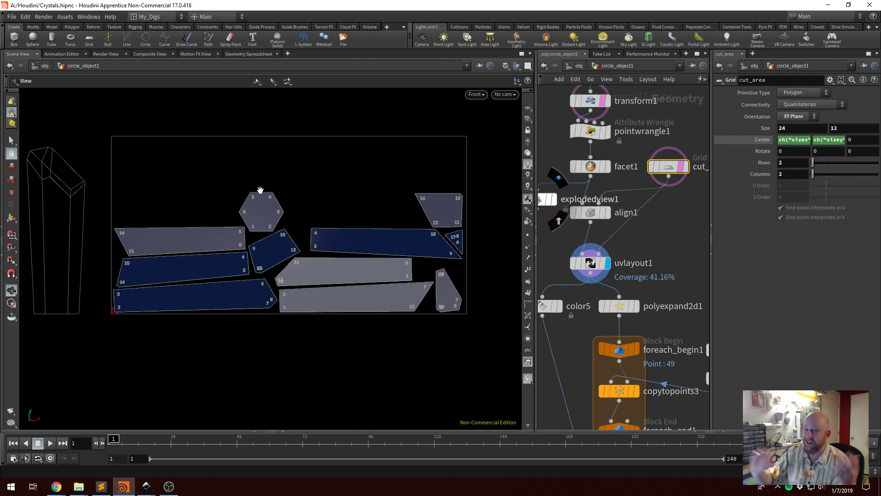
pyautogui.scroll(-5, 624, 268)
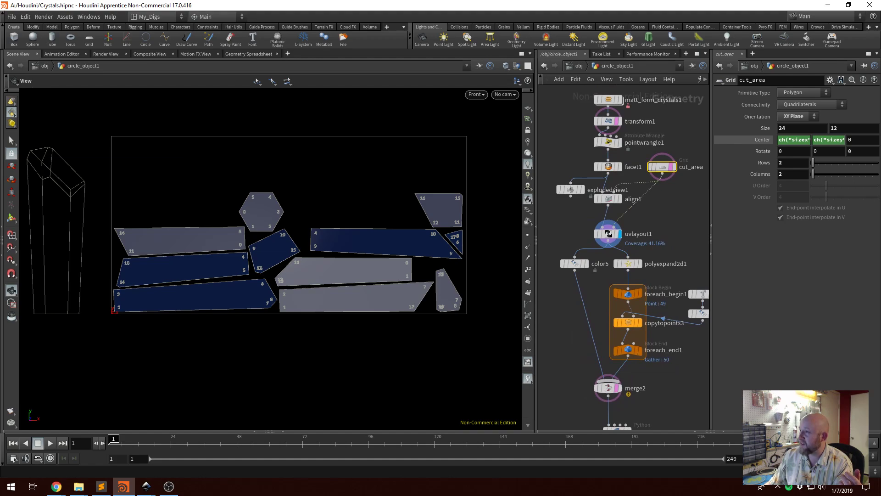
pyautogui.moveTo(880, 50)
pyautogui.mouseDown()
pyautogui.moveTo(272, 20)
pyautogui.moveTo(285, 35)
pyautogui.moveTo(285, 12)
pyautogui.moveTo(340, 34)
pyautogui.moveTo(880, 41)
pyautogui.mouseUp()
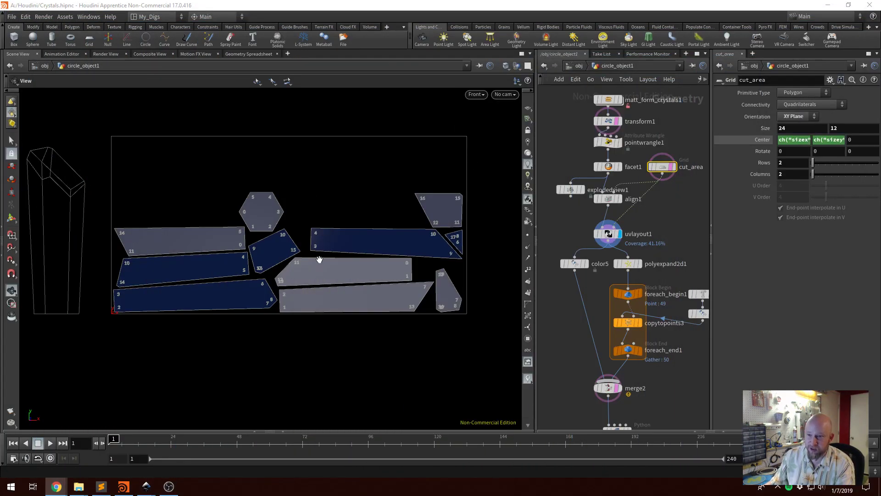
pyautogui.moveTo(581, 245); pyautogui.dragTo(575, 190, button='middle')
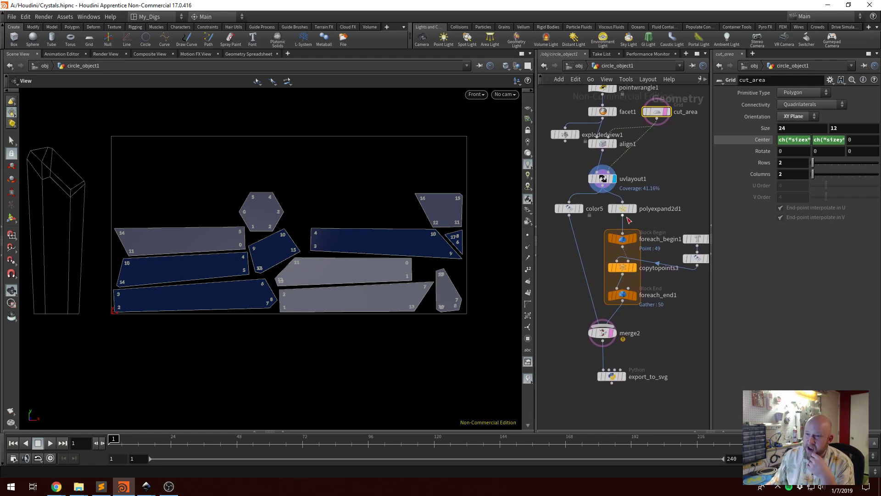
# - Hide the cut-area outline and examine the corner numbers on the packed pieces up close
pyautogui.click(610, 332)
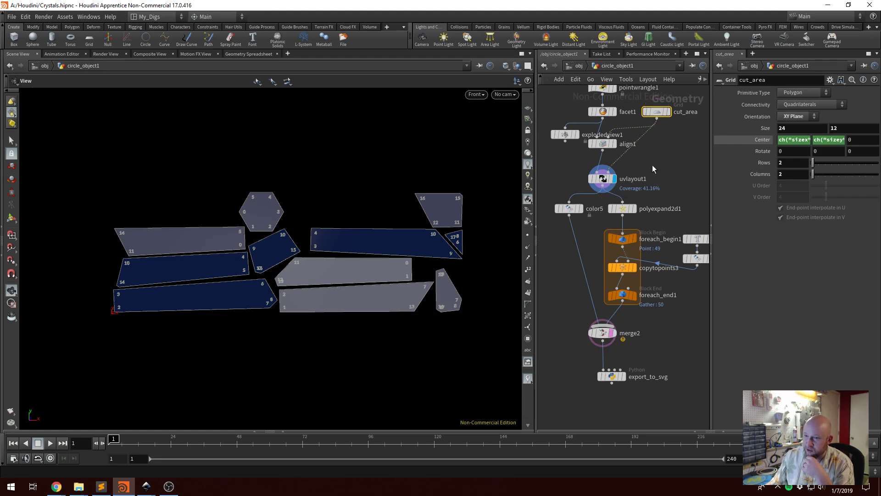
pyautogui.scroll(5, 608, 226)
pyautogui.scroll(4, 115, 227)
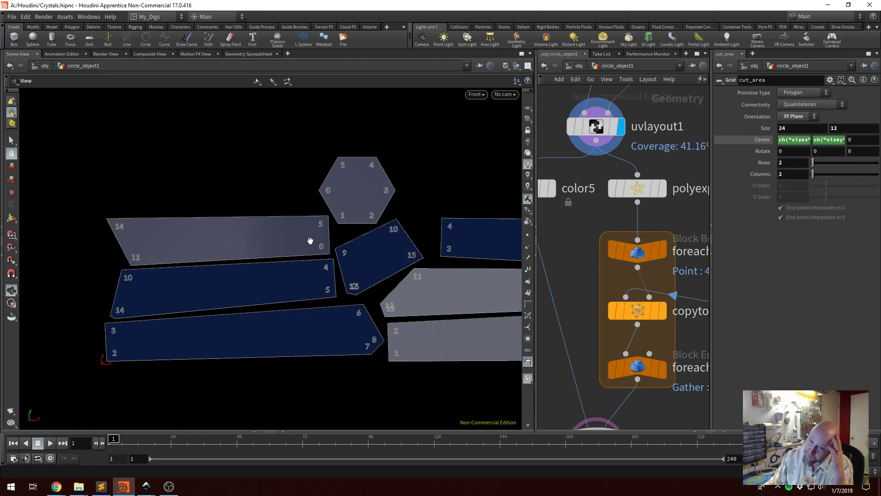
pyautogui.scroll(-1, 311, 242)
pyautogui.moveTo(356, 266); pyautogui.dragTo(277, 272, button='middle')
pyautogui.scroll(-1, 632, 150)
pyautogui.scroll(-4, 632, 147)
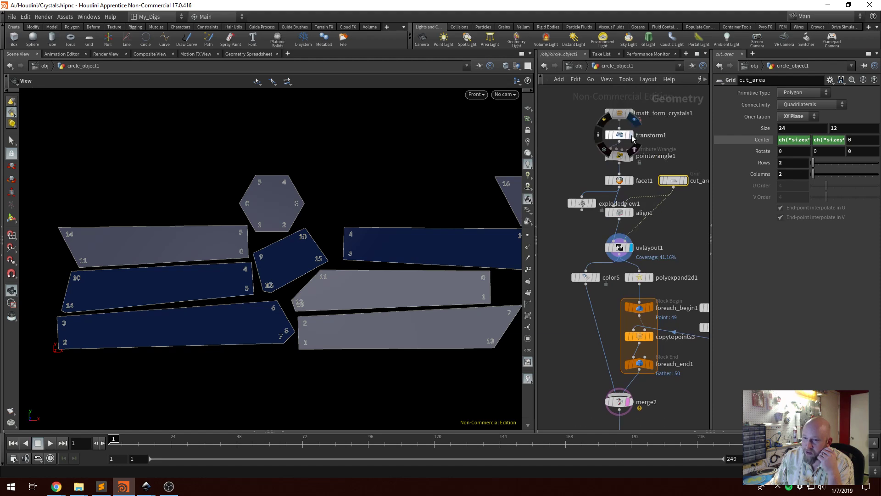
# - Display the crystal at transform1 with point numbers turned on and examine the numbering at its corners
pyautogui.click(631, 134)
pyautogui.press('h')
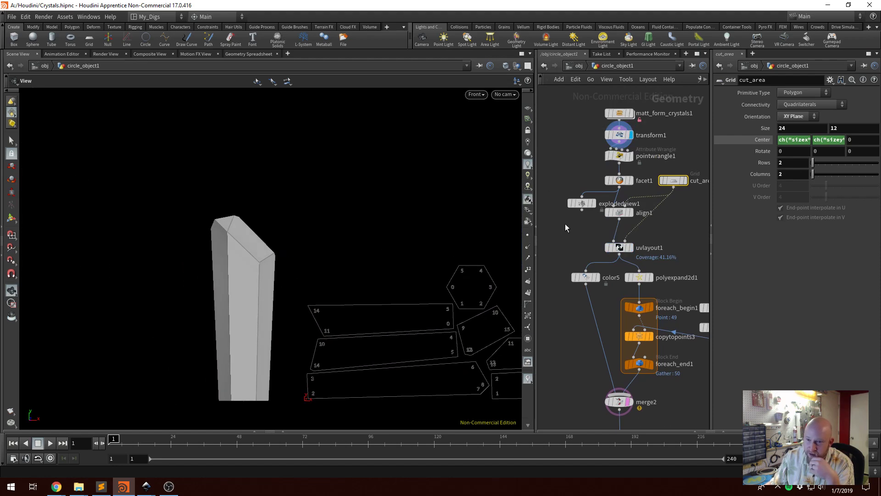
pyautogui.click(524, 270)
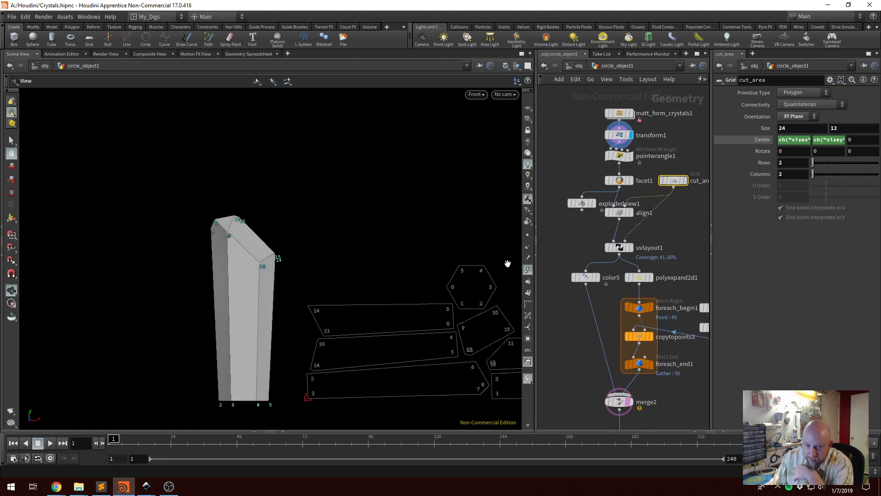
pyautogui.scroll(2, 277, 244)
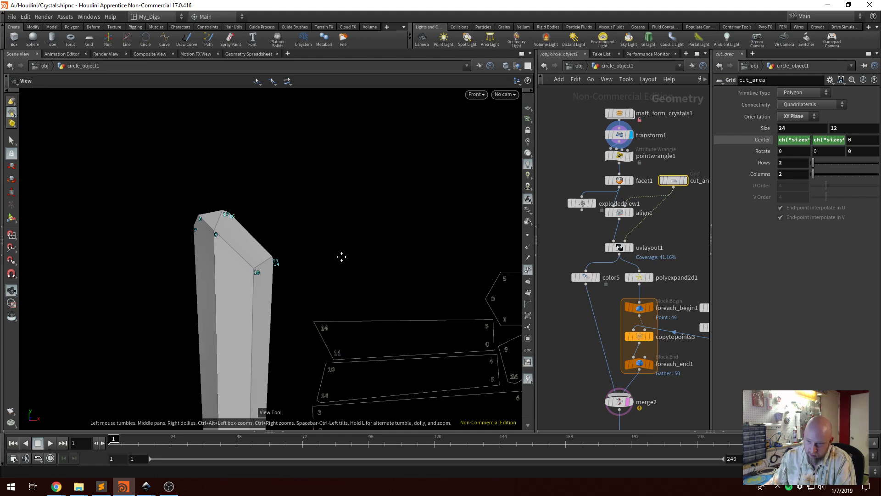
pyautogui.moveTo(350, 234); pyautogui.dragTo(334, 193, button='middle')
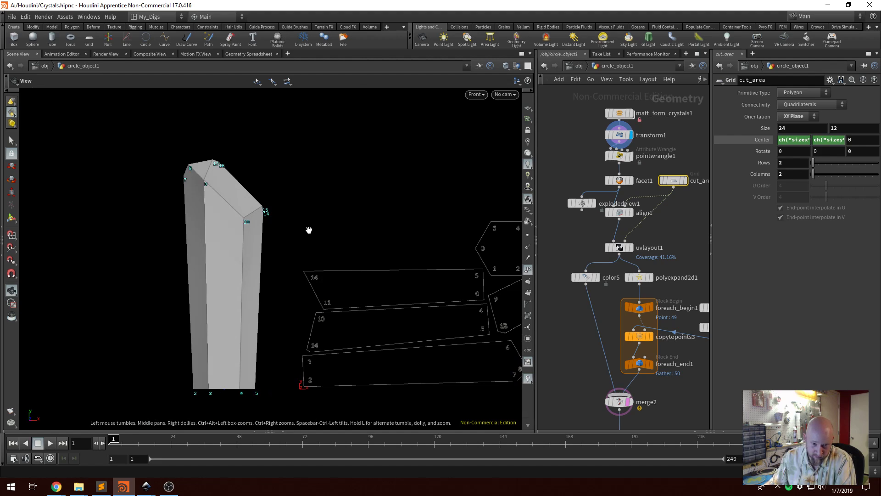
pyautogui.scroll(3, 280, 226)
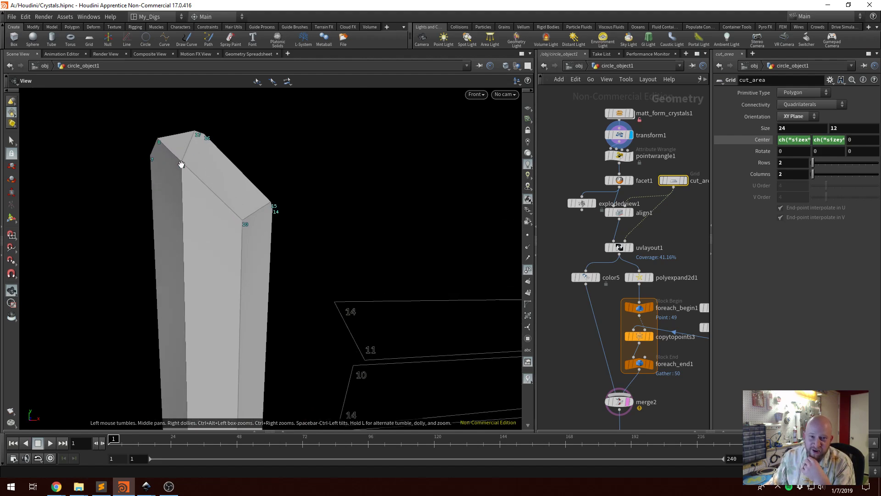
pyautogui.scroll(-3, 210, 187)
# - Display the facet1 result to compare the point numbers of its separated faces
pyautogui.moveTo(614, 162)
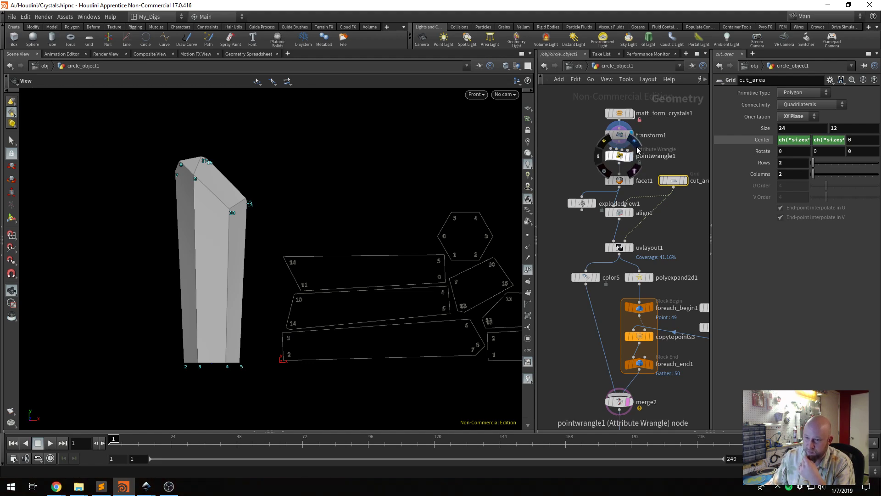
pyautogui.moveTo(610, 292); pyautogui.dragTo(589, 237, button='middle')
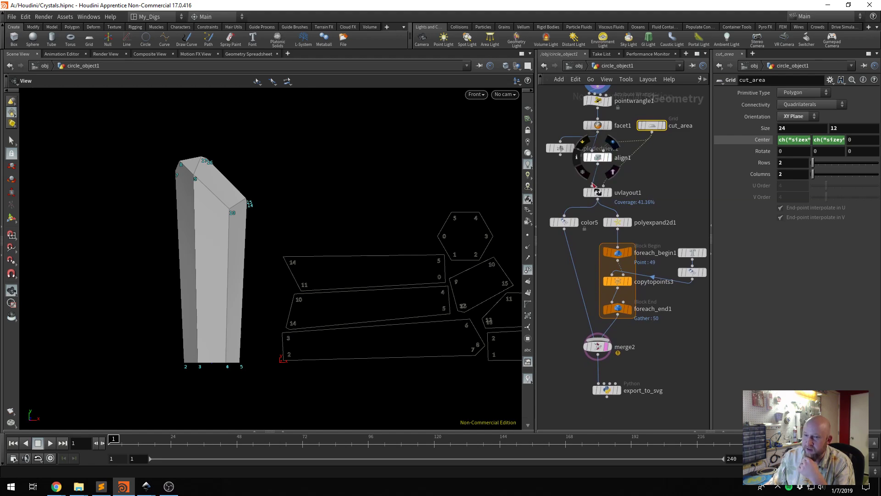
pyautogui.click(610, 125)
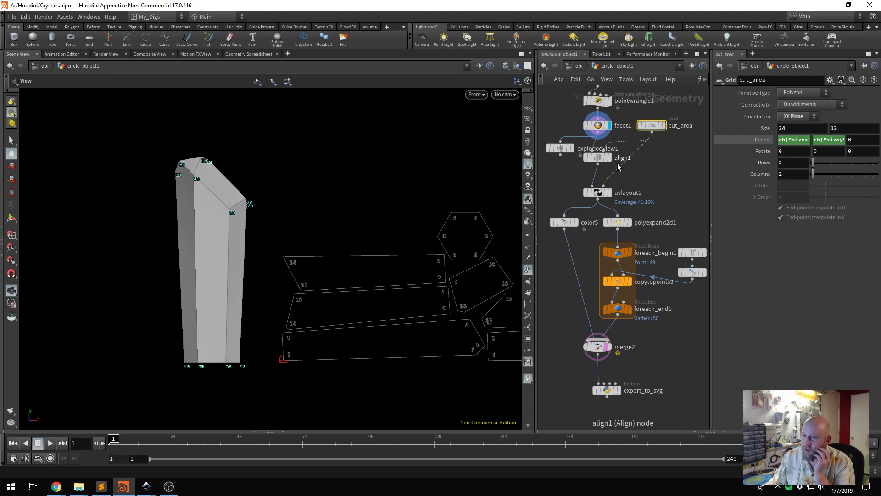
# - Display the inset pieces from polyexpand2d1, inspect their corner points against the piece outlines, and turn off point numbers
pyautogui.scroll(3, 627, 237)
pyautogui.click(633, 213)
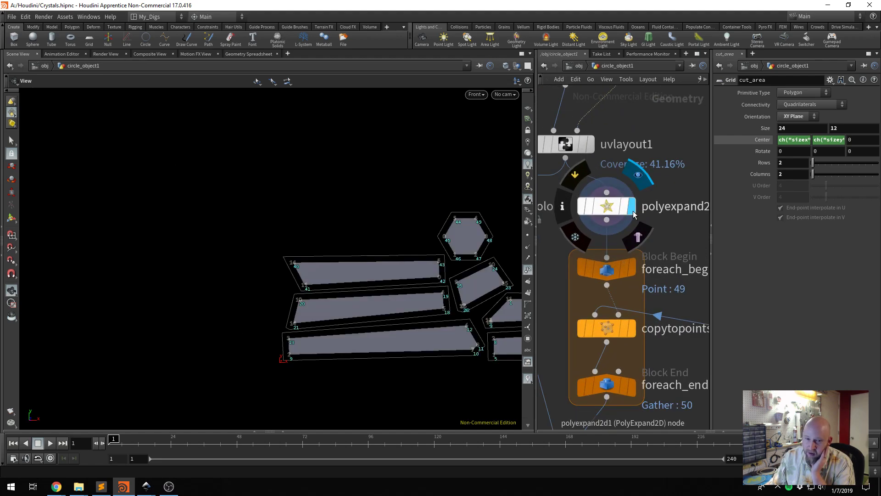
pyautogui.middleClick(630, 213)
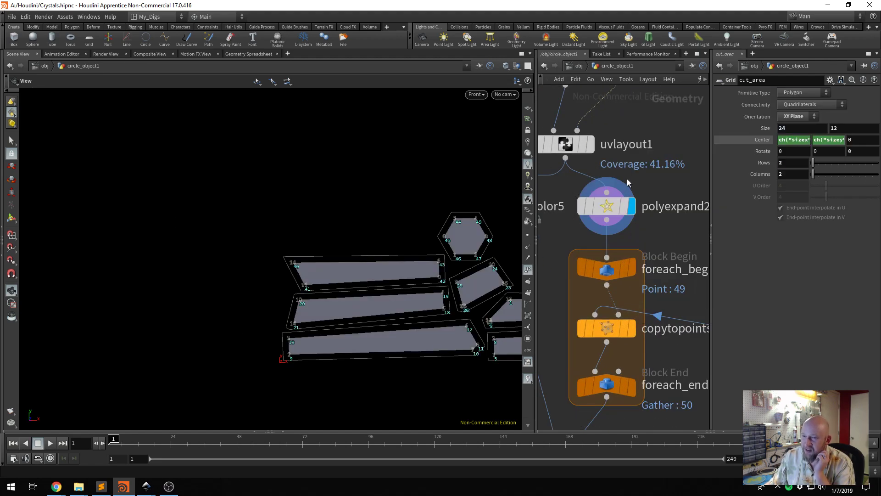
pyautogui.moveTo(652, 181); pyautogui.dragTo(649, 141, button='middle')
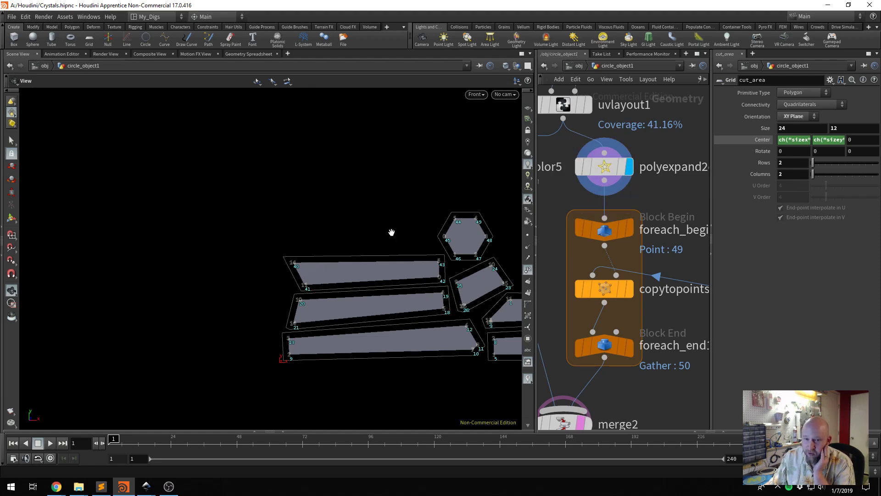
pyautogui.scroll(1, 286, 285)
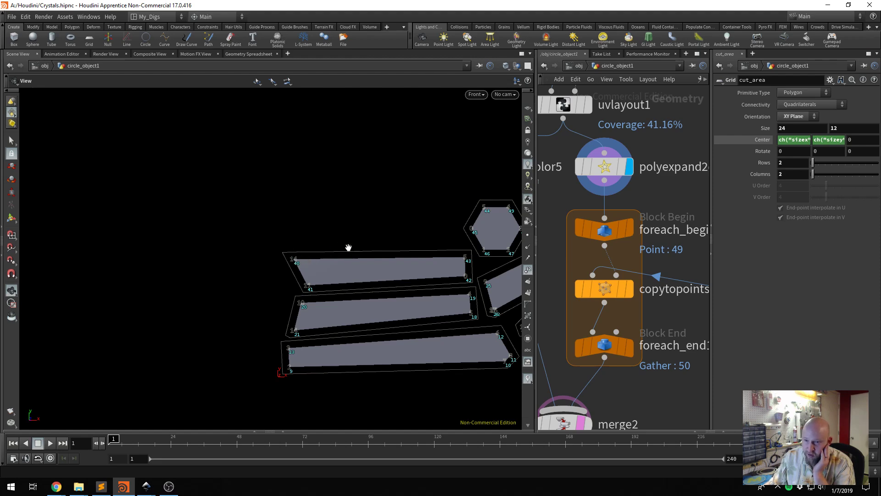
pyautogui.moveTo(408, 282); pyautogui.dragTo(291, 256, button='middle')
pyautogui.scroll(-3, 595, 216)
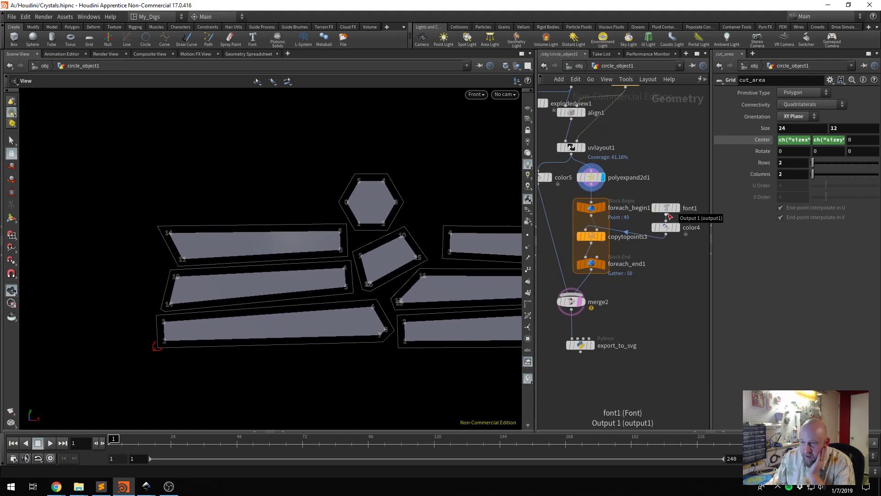
# - Show the settings of font1 and point out the "id" attribute in its text expression reading from foreach_begin1
pyautogui.click(667, 211)
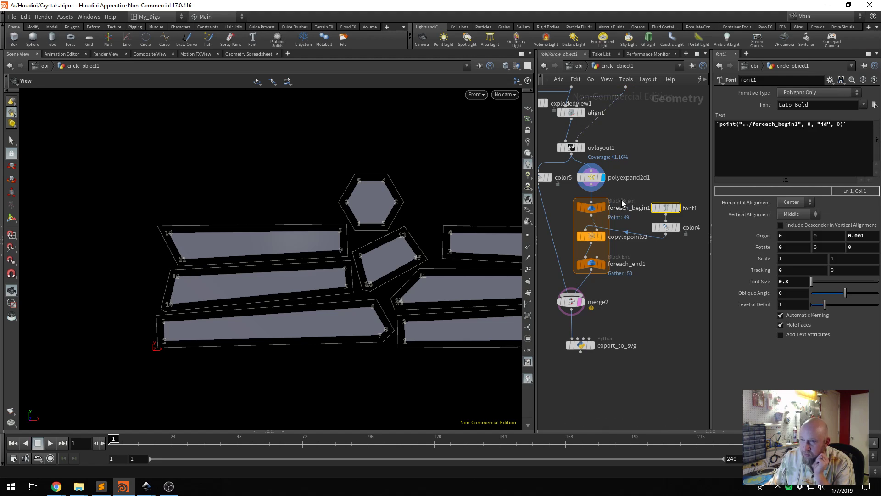
pyautogui.scroll(2, 628, 210)
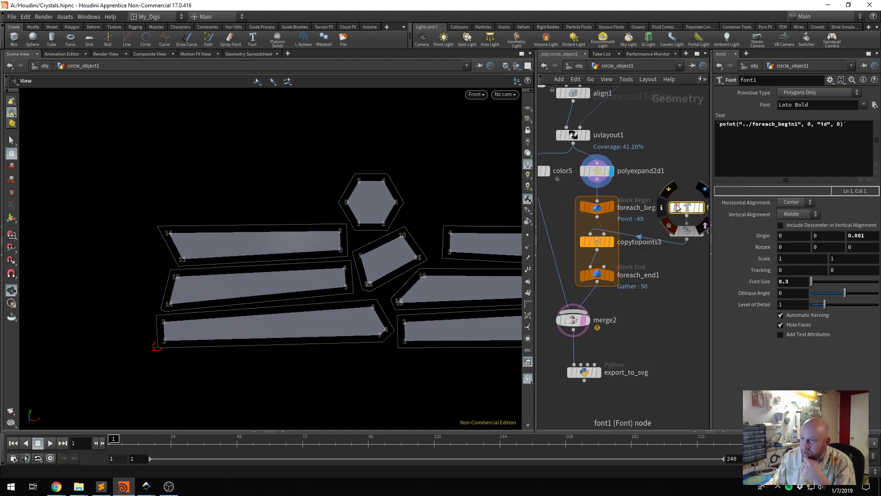
pyautogui.click(818, 130)
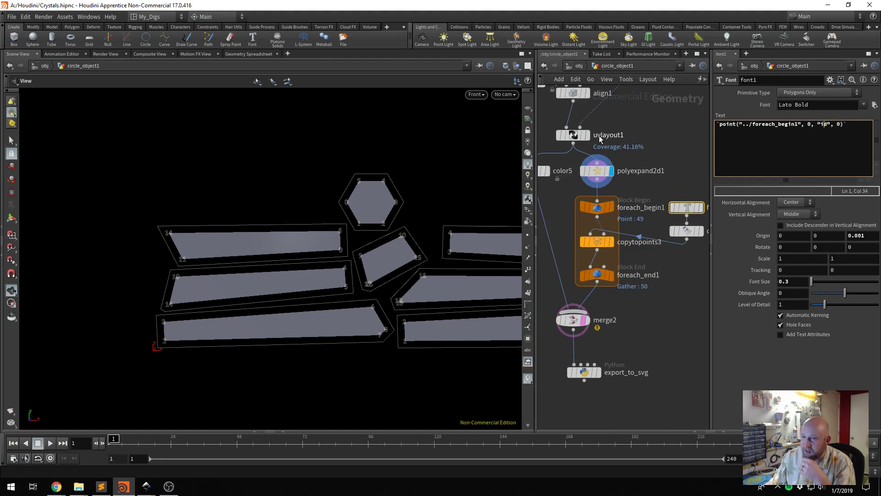
pyautogui.scroll(-3, 577, 115)
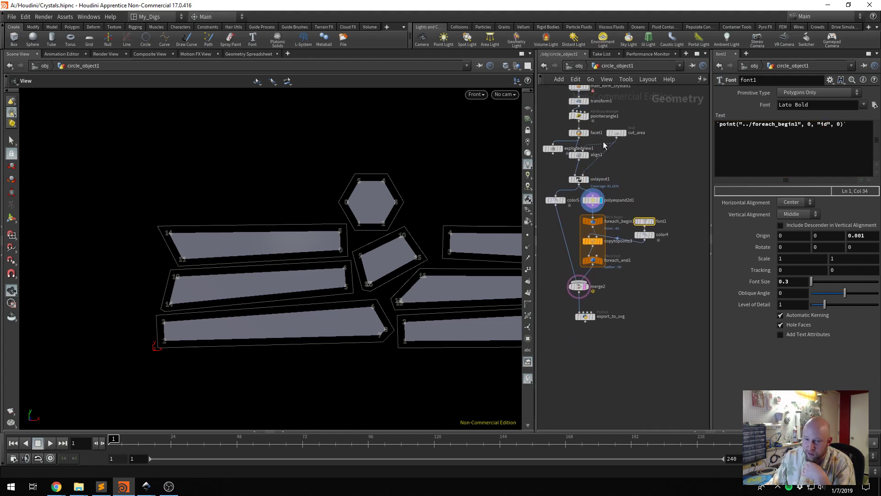
pyautogui.scroll(3, 634, 207)
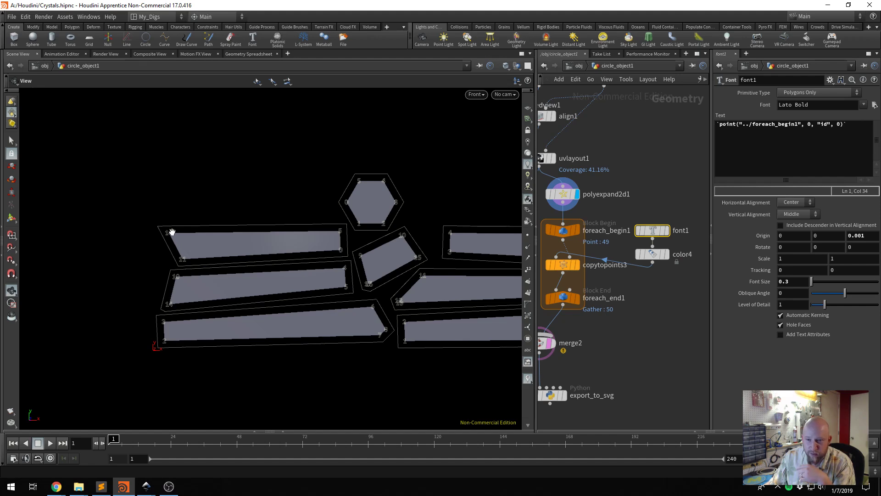
pyautogui.scroll(2, 624, 291)
pyautogui.scroll(-3, 623, 292)
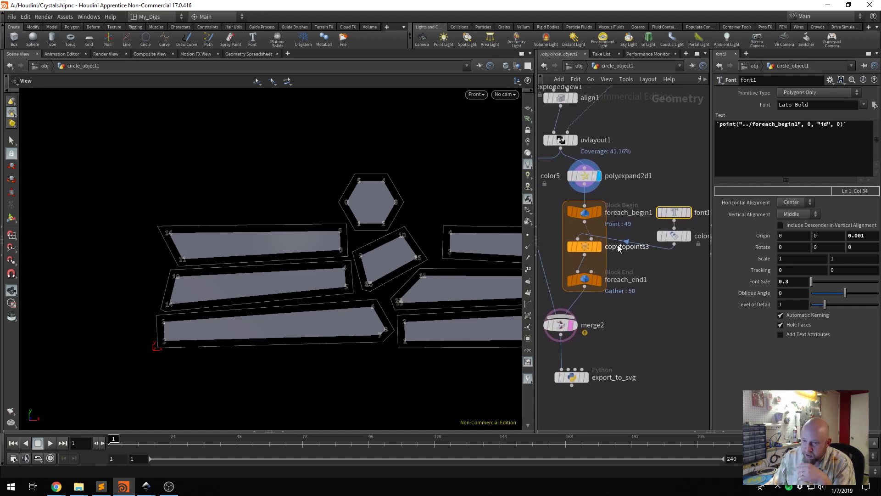
# - Display the combined pieces and labels from merge2, and show the Python code of export_to_svg
pyautogui.moveTo(605, 294); pyautogui.dragTo(642, 245, button='middle')
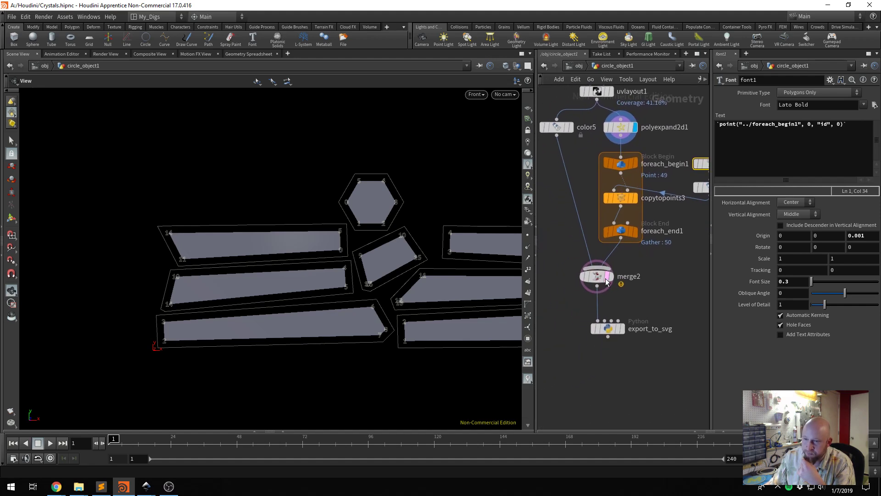
pyautogui.click(611, 276)
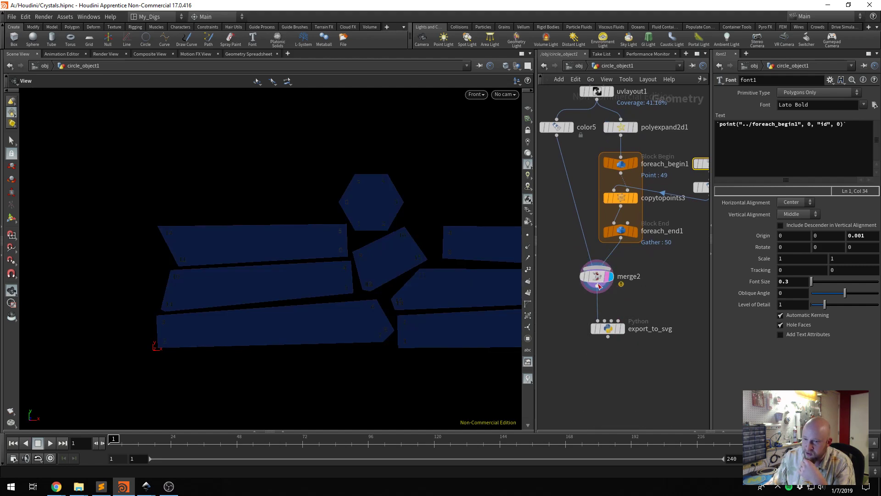
pyautogui.scroll(2, 609, 316)
pyautogui.moveTo(609, 317); pyautogui.dragTo(604, 253, button='middle')
pyautogui.scroll(1, 633, 296)
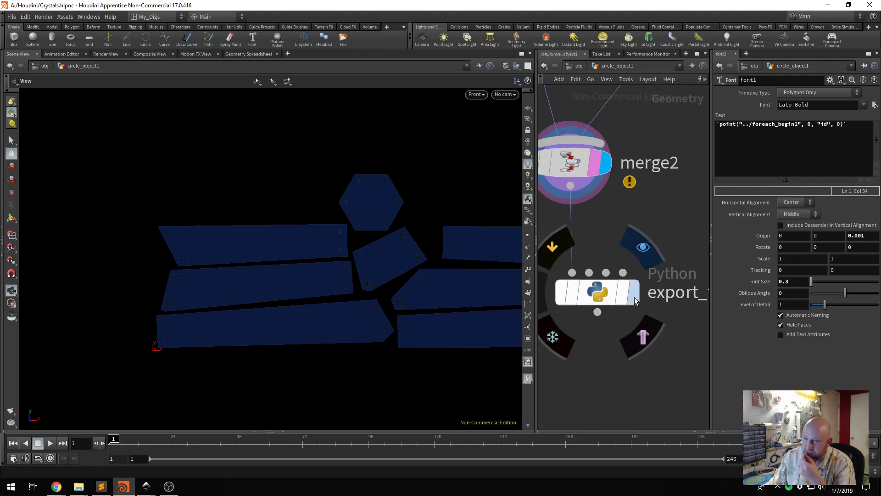
pyautogui.scroll(-1, 635, 298)
pyautogui.click(636, 296)
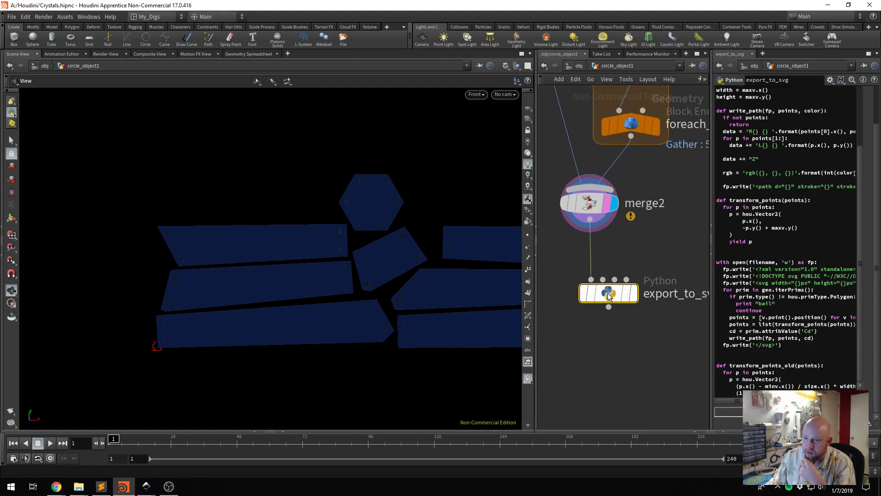
# - Open the export_to_svg script in the expanded editor, review its rgb colour formatting and path-writing code, and close the editor
pyautogui.moveTo(880, 9)
pyautogui.mouseDown()
pyautogui.moveTo(478, 53)
pyautogui.moveTo(433, 2)
pyautogui.moveTo(420, 32)
pyautogui.moveTo(880, 53)
pyautogui.moveTo(880, 5)
pyautogui.mouseUp()
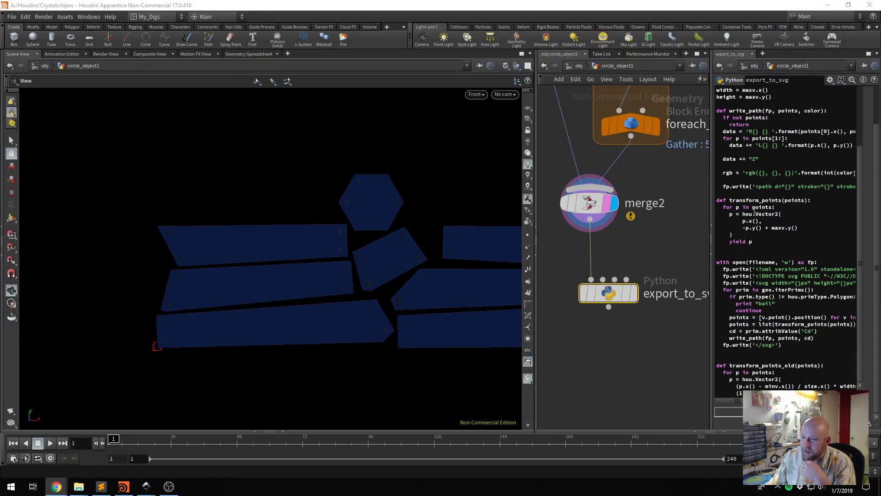
pyautogui.click(751, 241)
pyautogui.hotkey('alt', 'e')
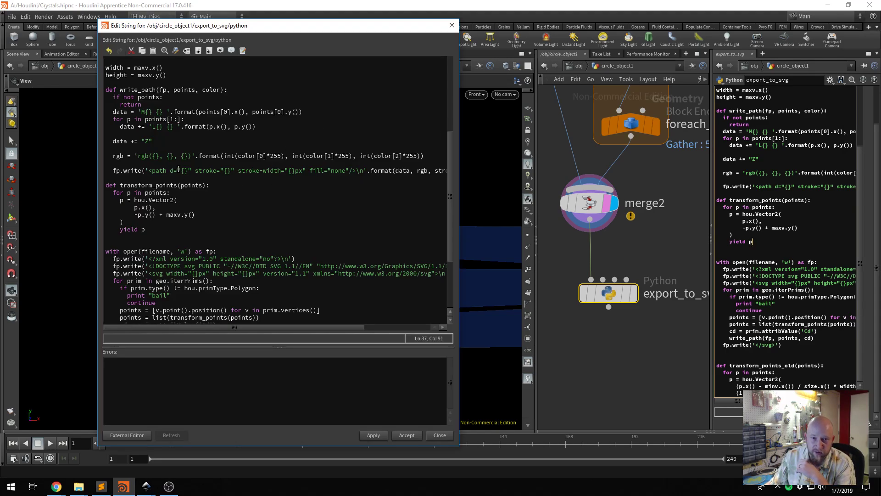
pyautogui.moveTo(134, 156); pyautogui.dragTo(217, 156)
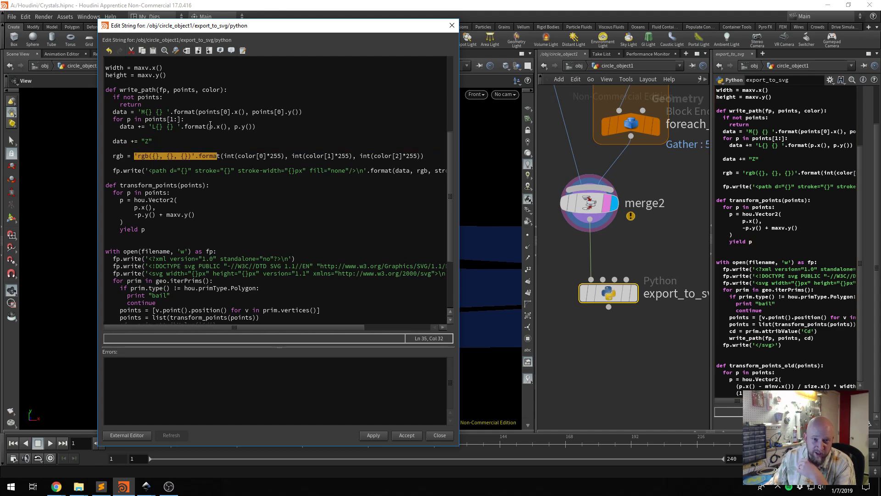
pyautogui.scroll(-3, 169, 124)
pyautogui.scroll(4, 197, 136)
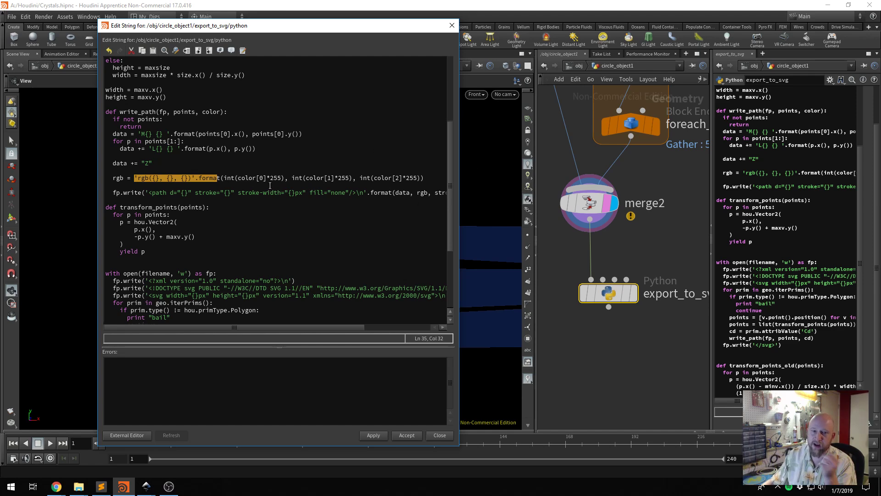
pyautogui.scroll(-5, 317, 283)
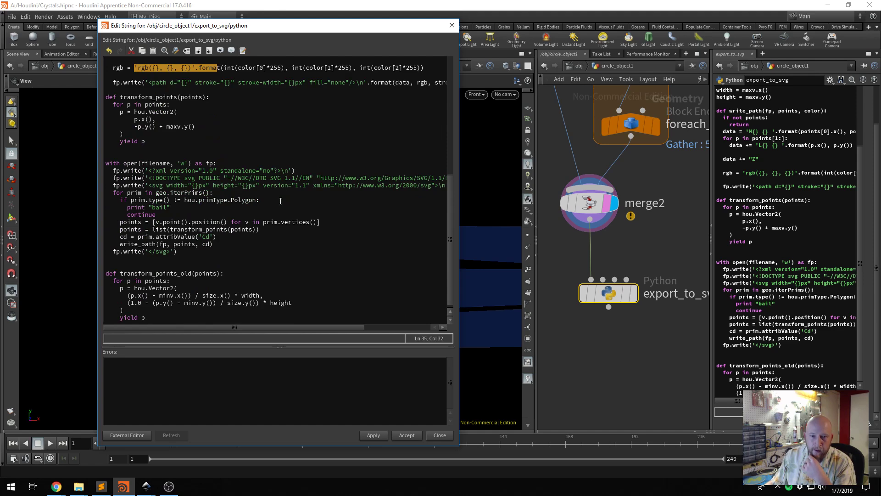
pyautogui.scroll(3, 274, 204)
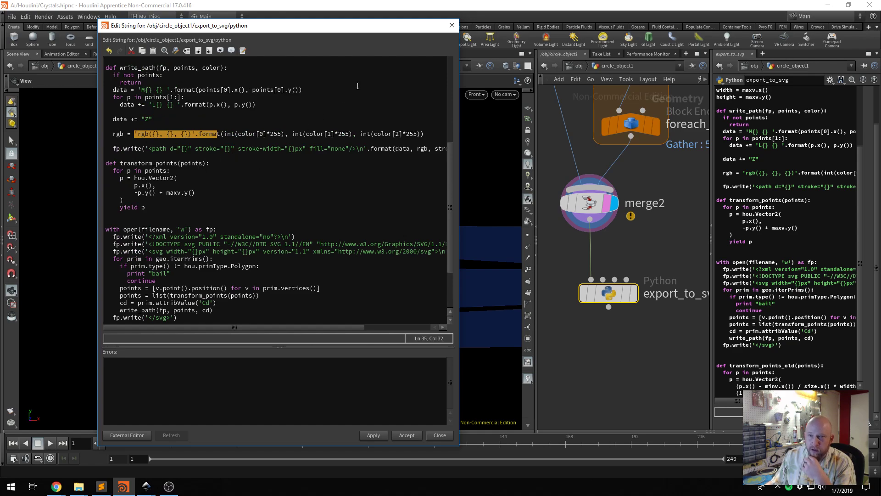
pyautogui.click(447, 26)
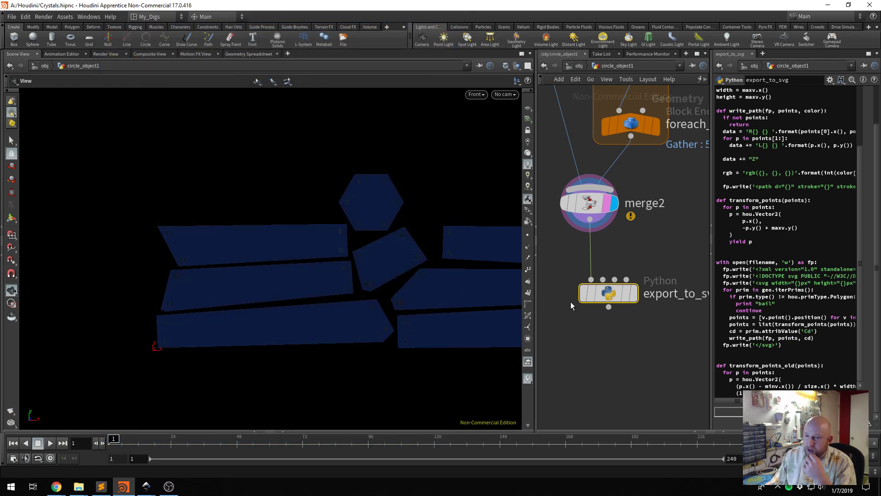
# - Display the foreach_end1 result and inspect the red number labels at the piece corners up close
pyautogui.click(655, 125)
pyautogui.scroll(2, 361, 323)
pyautogui.scroll(3, 362, 323)
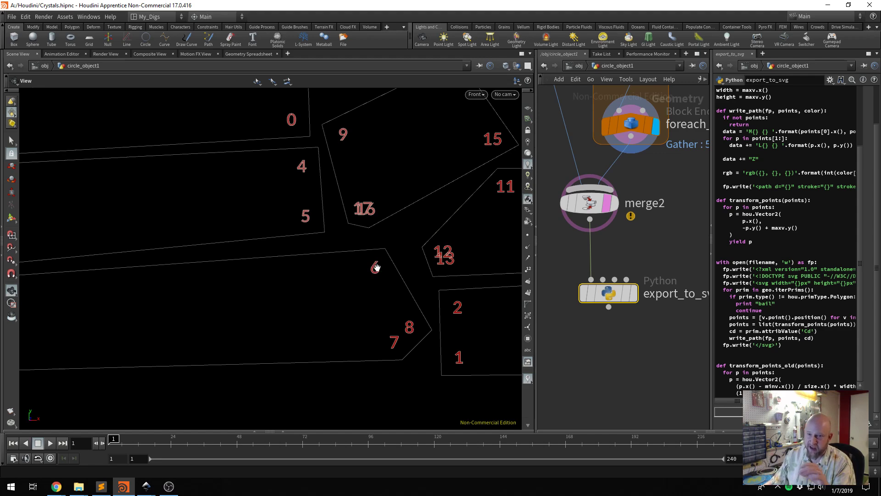
pyautogui.scroll(-3, 374, 266)
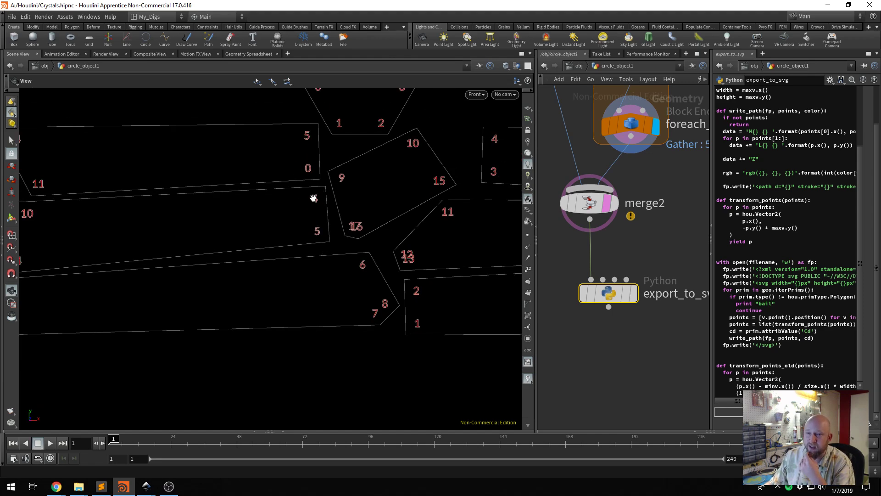
# - Examine how the corner numbers match between the hexagon and its neighbouring pieces, including the overlapping labels at the five-sided piece's short edge
pyautogui.scroll(-3, 313, 198)
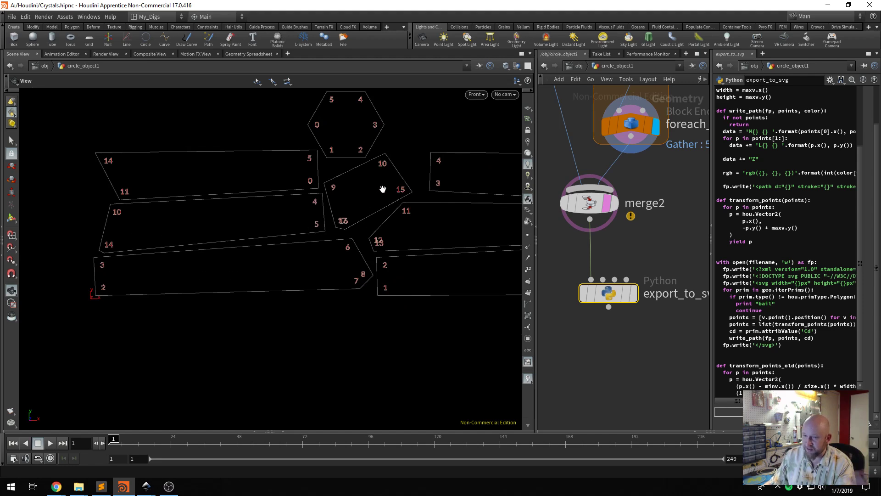
pyautogui.scroll(2, 376, 213)
pyautogui.scroll(4, 334, 215)
pyautogui.moveTo(318, 216); pyautogui.dragTo(228, 252, button='middle')
pyautogui.moveTo(318, 201); pyautogui.dragTo(269, 240, button='middle')
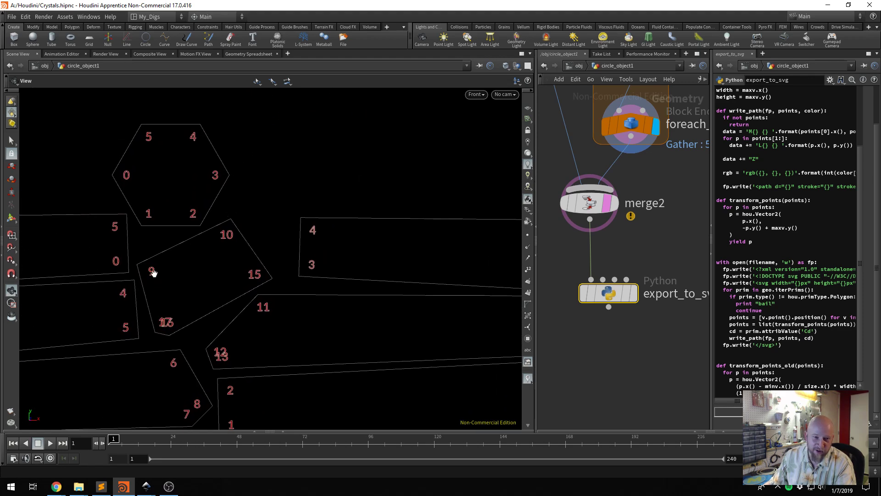
pyautogui.moveTo(181, 241); pyautogui.dragTo(305, 181, button='middle')
pyautogui.scroll(4, 279, 259)
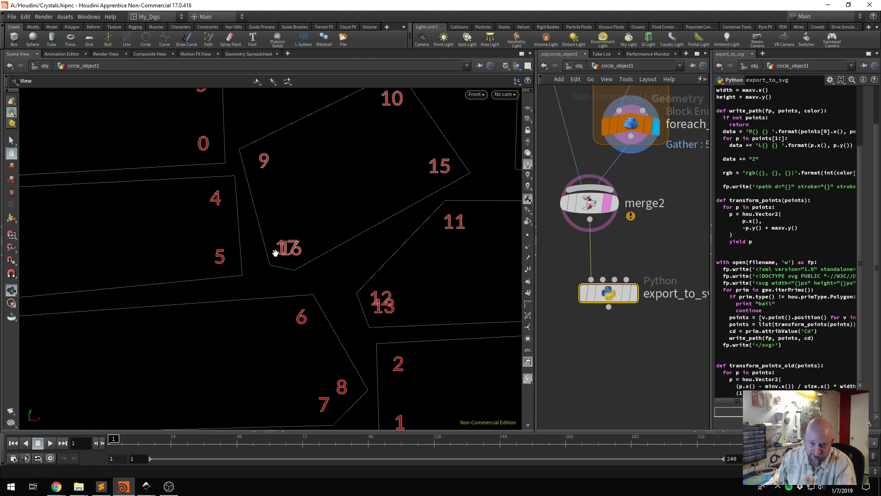
pyautogui.scroll(-2, 282, 254)
pyautogui.scroll(-2, 603, 280)
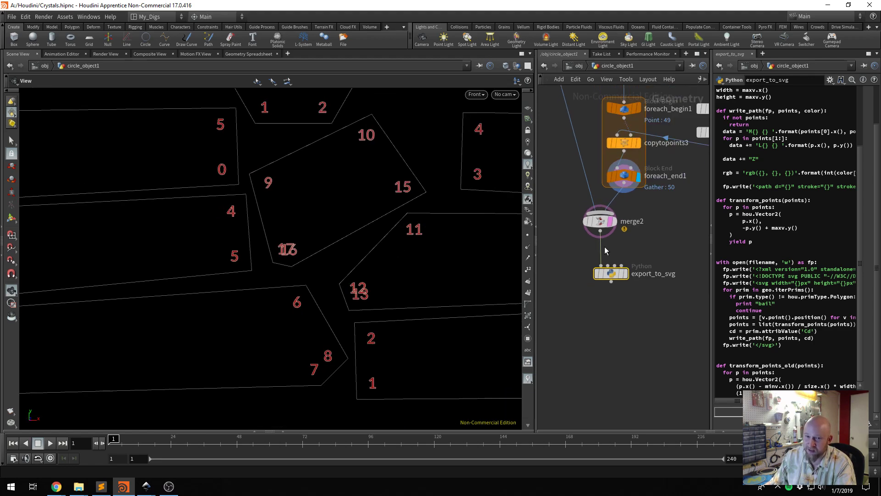
pyautogui.scroll(-3, 309, 247)
pyautogui.moveTo(314, 234); pyautogui.dragTo(291, 300, button='middle')
pyautogui.scroll(-1, 291, 300)
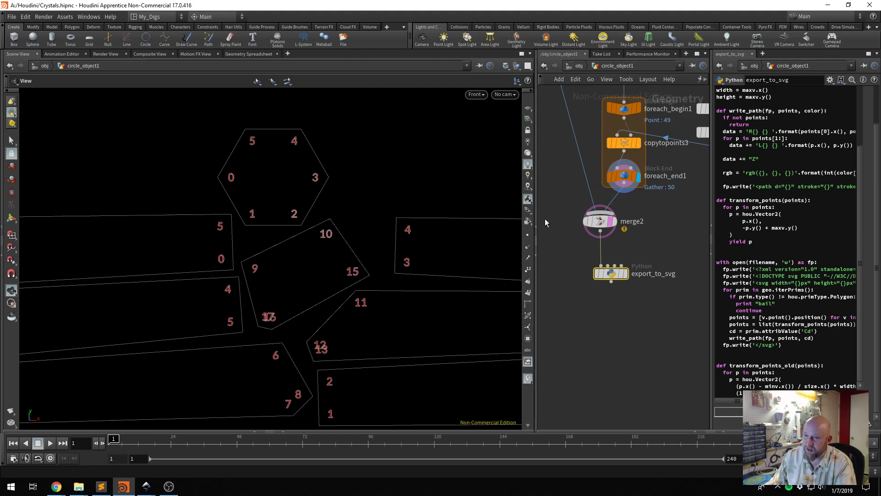
# - Review the nodes from uvlayout1 through the foreach block to merge2, and bring the complete layout of numbered pieces into view
pyautogui.scroll(-2, 632, 177)
pyautogui.moveTo(639, 178); pyautogui.dragTo(628, 241, button='middle')
pyautogui.scroll(4, 619, 171)
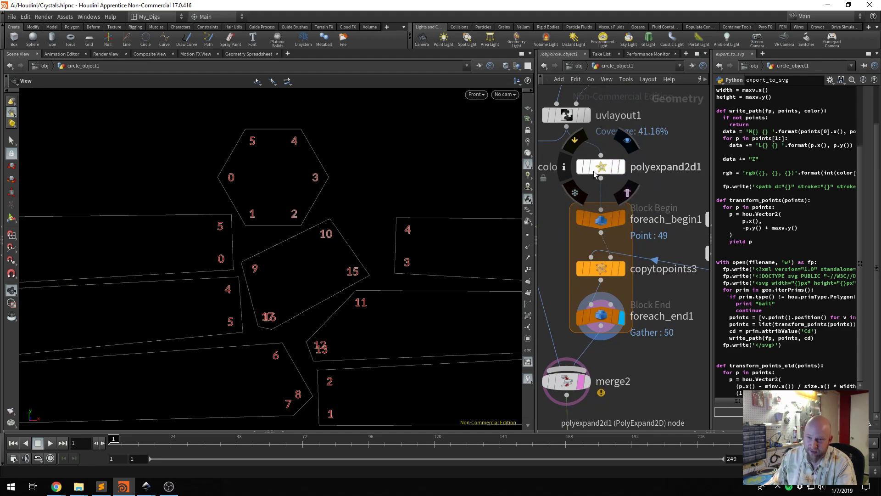
pyautogui.scroll(-4, 299, 266)
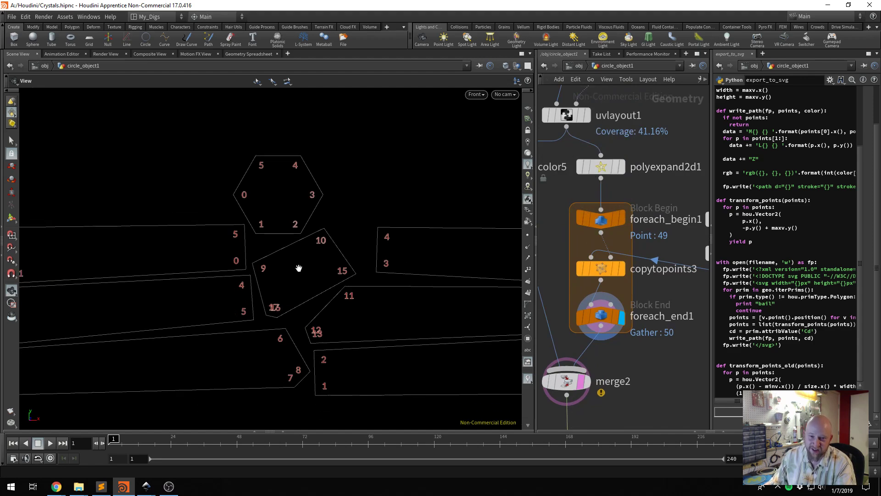
pyautogui.moveTo(375, 259); pyautogui.dragTo(336, 252, button='middle')
pyautogui.click(169, 486)
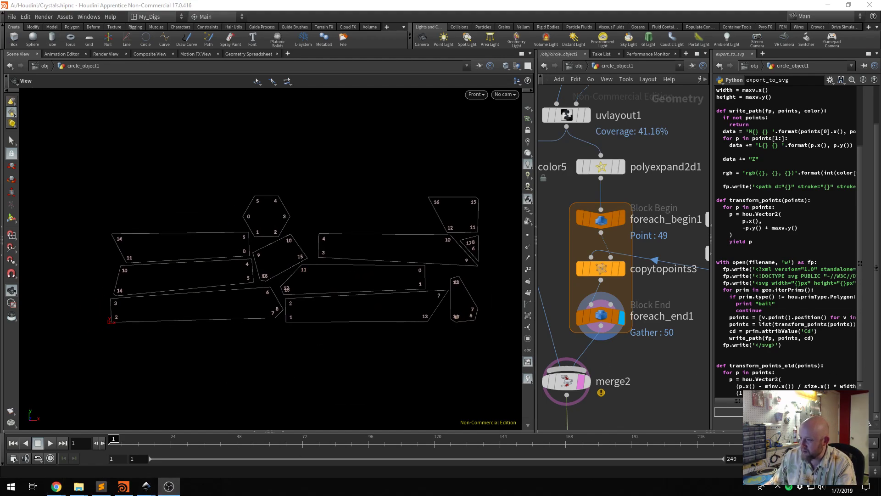